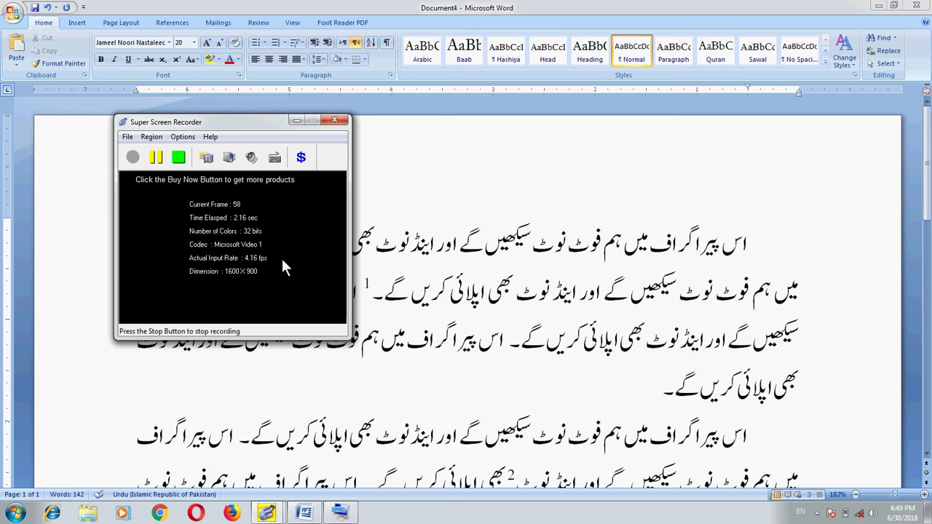
- Minimize Super Screen Recorder so the Urdu document with footnote markers 1 and 2 shows
click(298, 121)
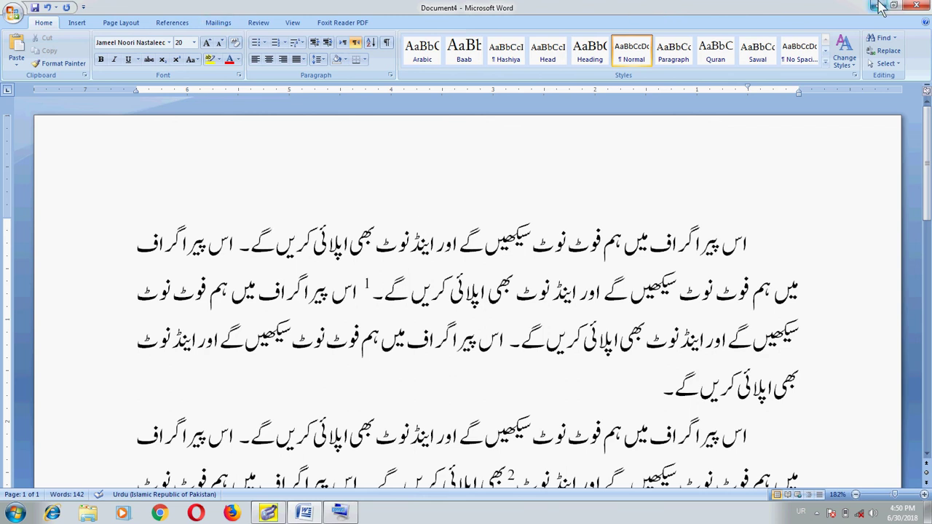
- Minimize Word to reach the desktop and clear the desktop selection
click(878, 6)
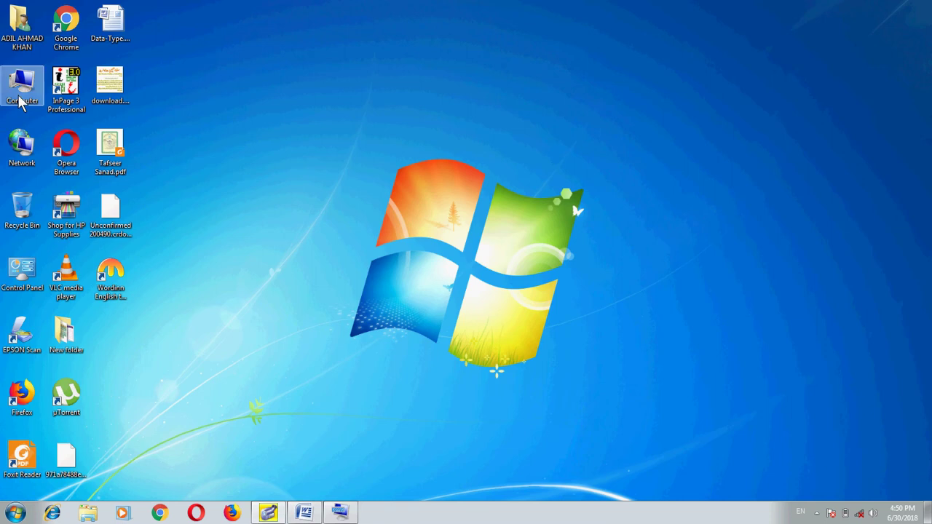
click(21, 480)
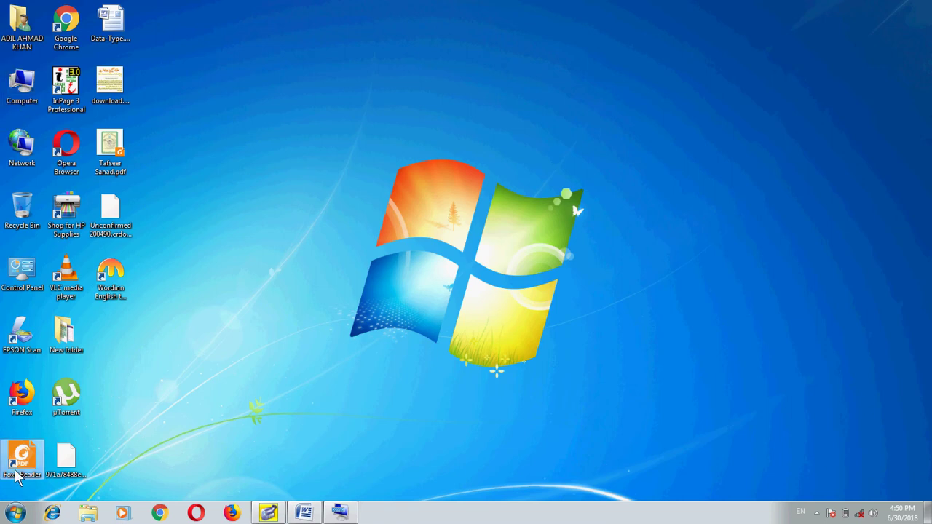
click(372, 249)
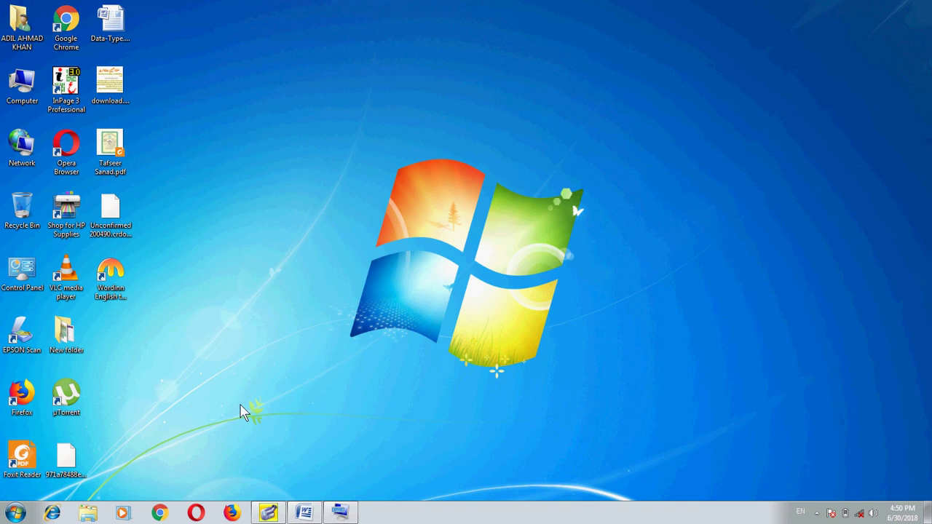
click(37, 448)
- Start uninstalling Foxit Reader from Programs and Features, then bring the Word document back
key(super)
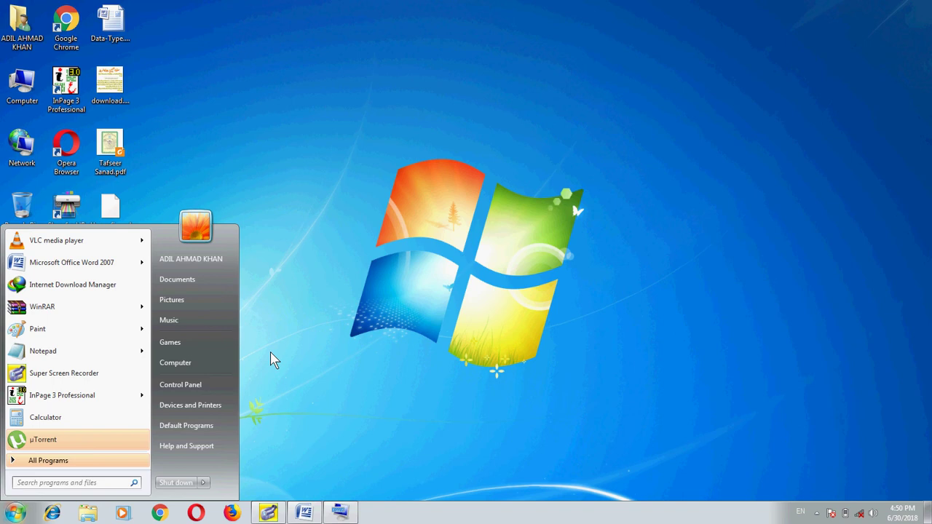
text(program)
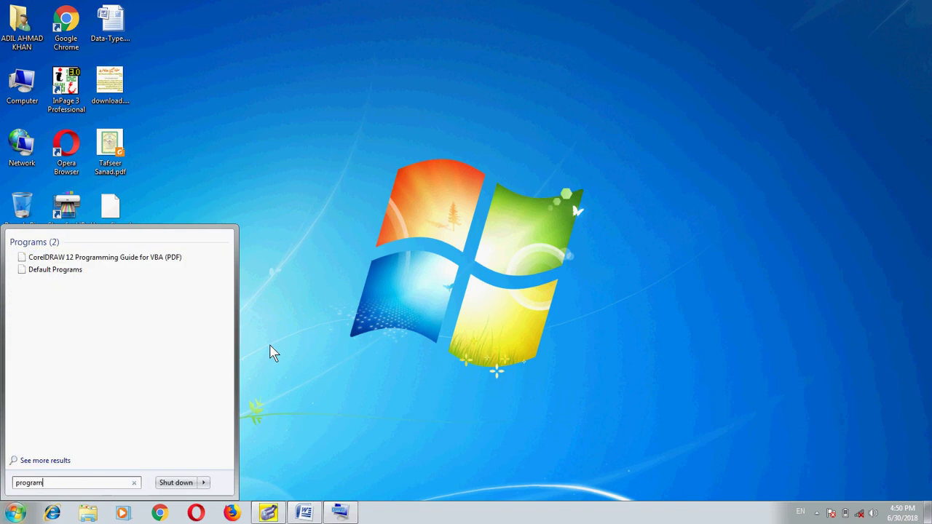
text(s and features)
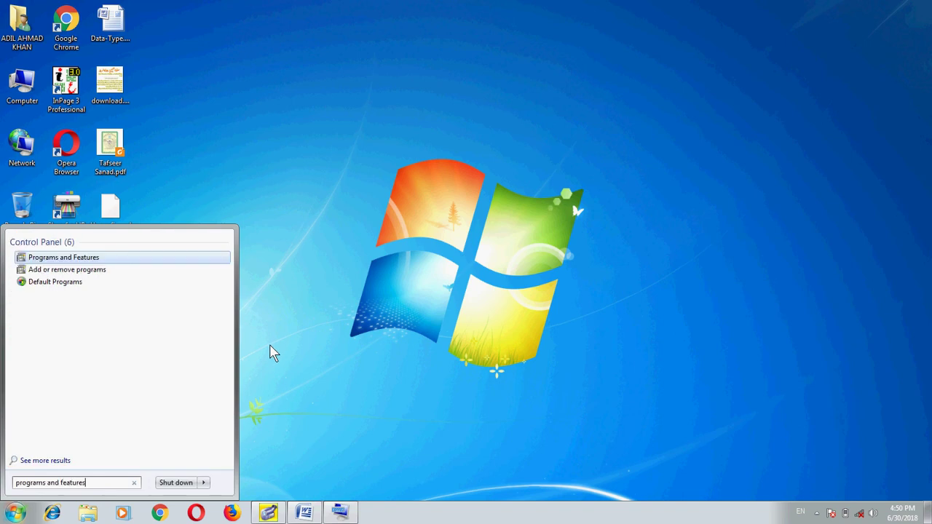
key(Return)
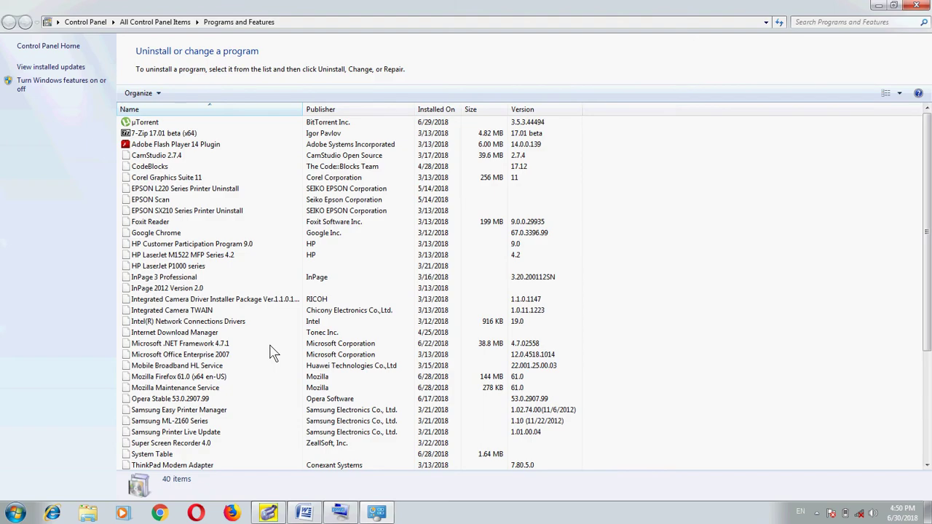
click(155, 246)
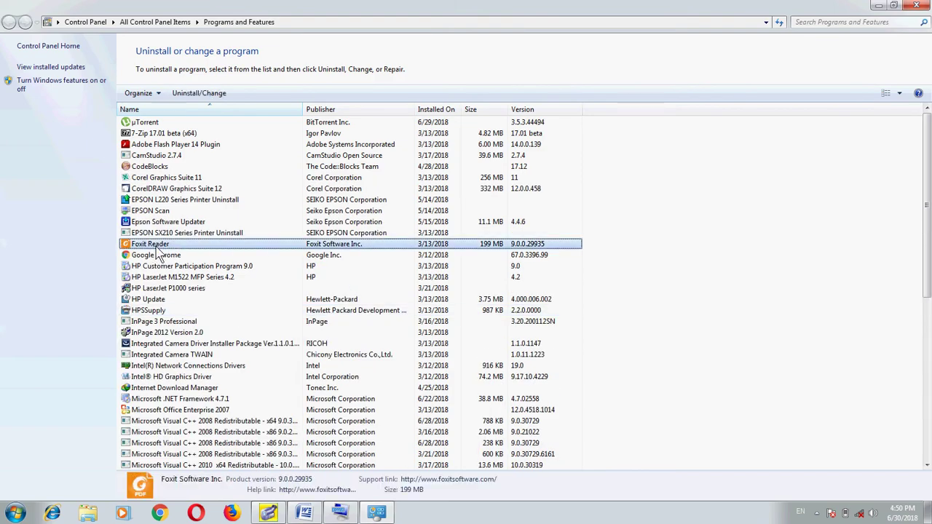
right_click(171, 247)
click(182, 255)
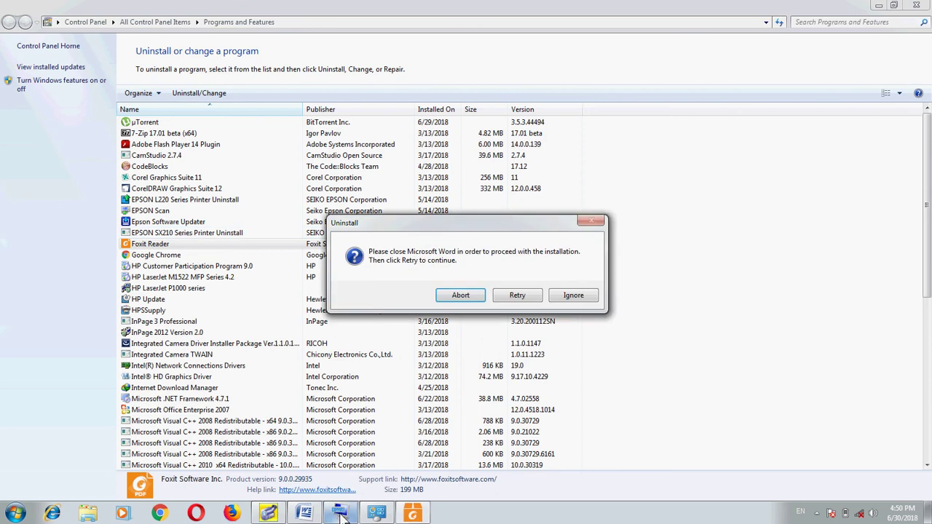
click(304, 513)
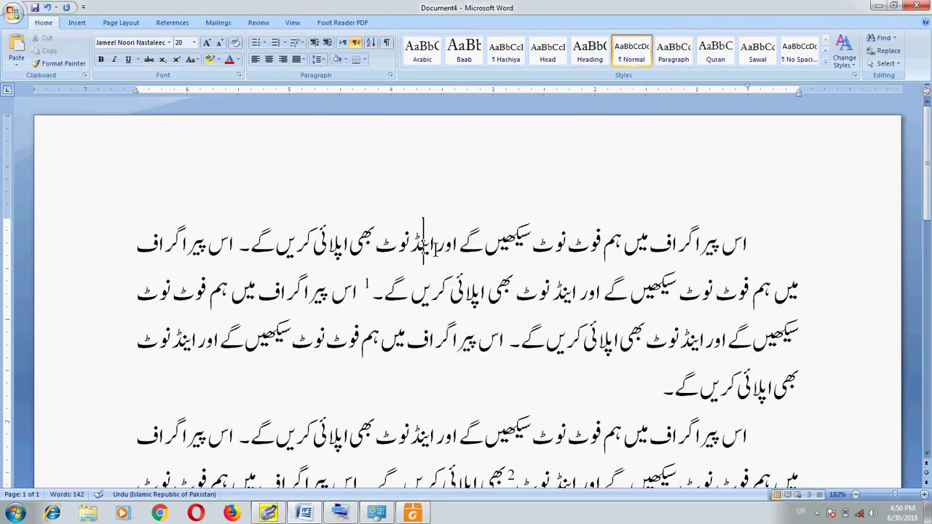
- Save the Urdu document as a .docx under the suggested name
key(ctrl+s)
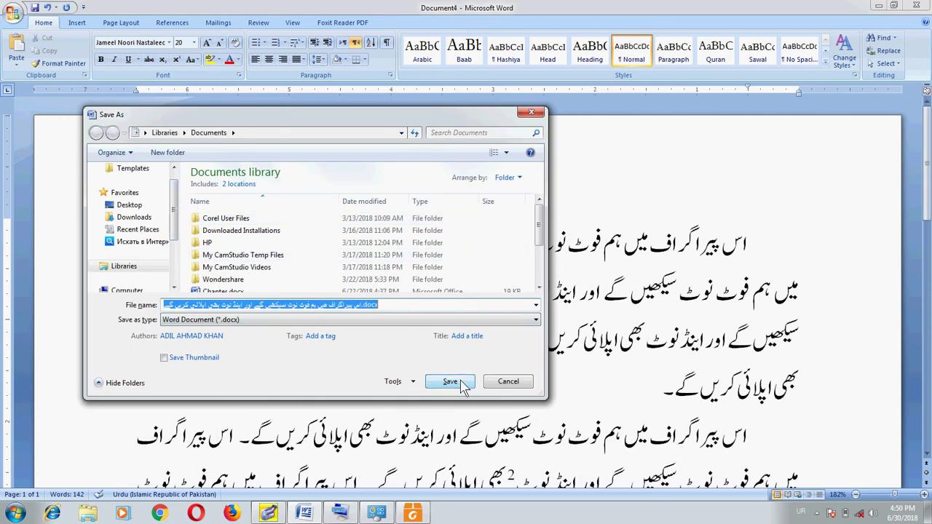
click(464, 383)
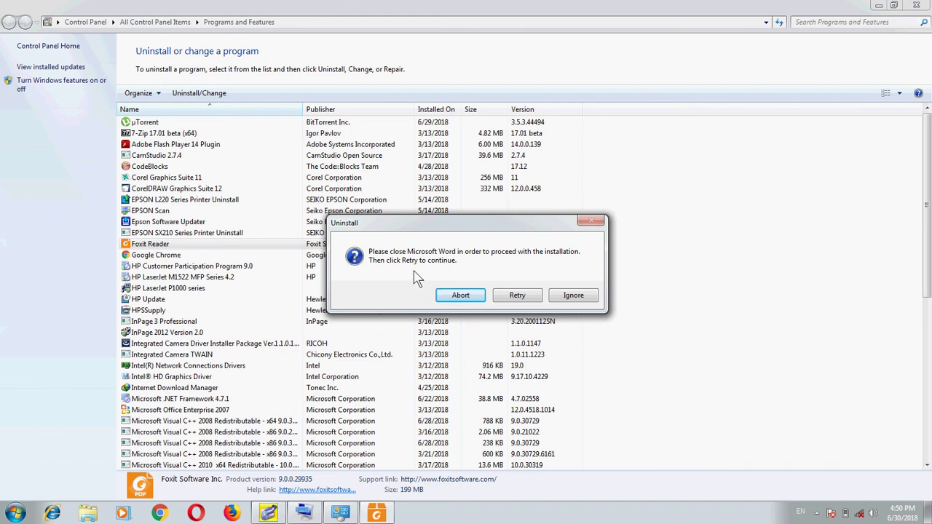
- Retry and confirm removing Foxit Reader, including its settings and history data
click(526, 298)
click(519, 297)
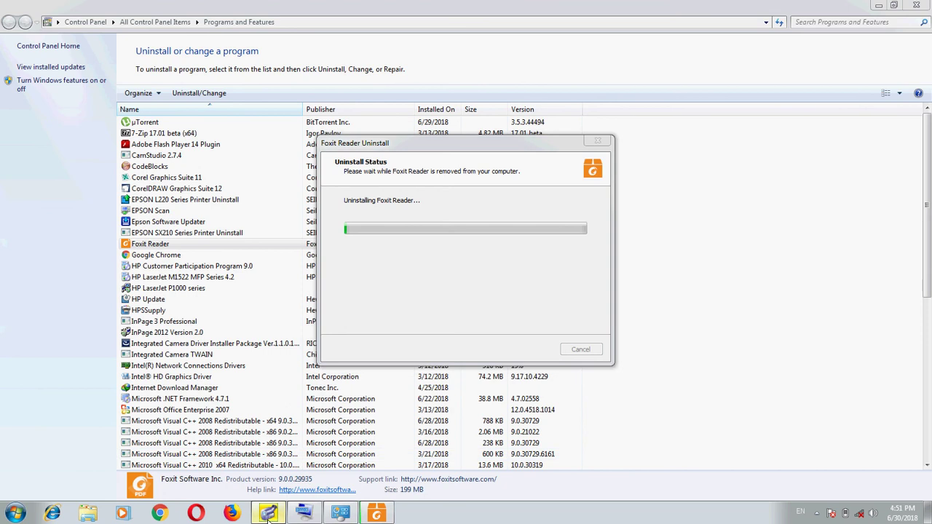
click(816, 512)
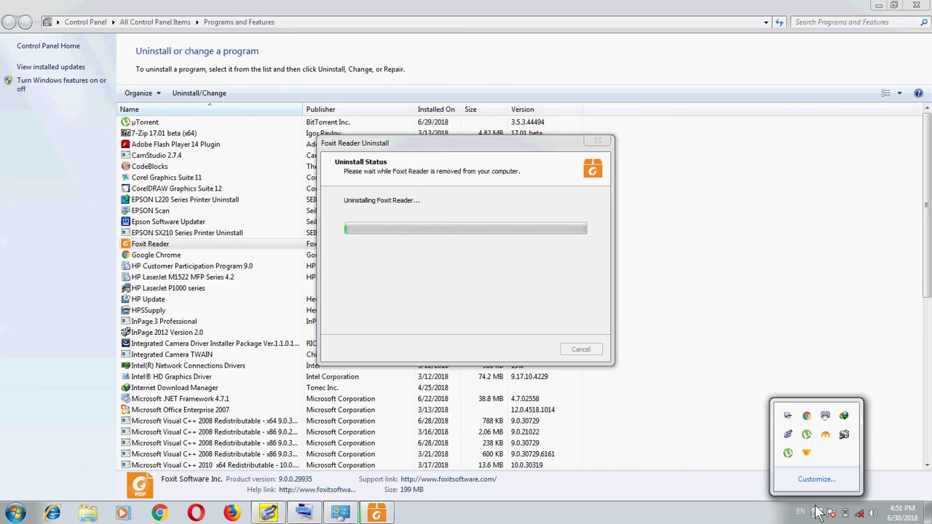
click(788, 435)
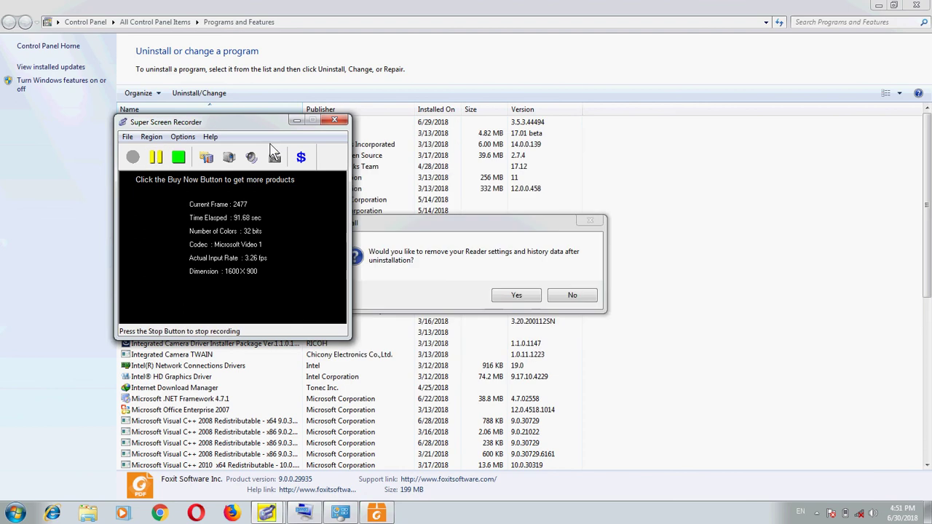
click(297, 122)
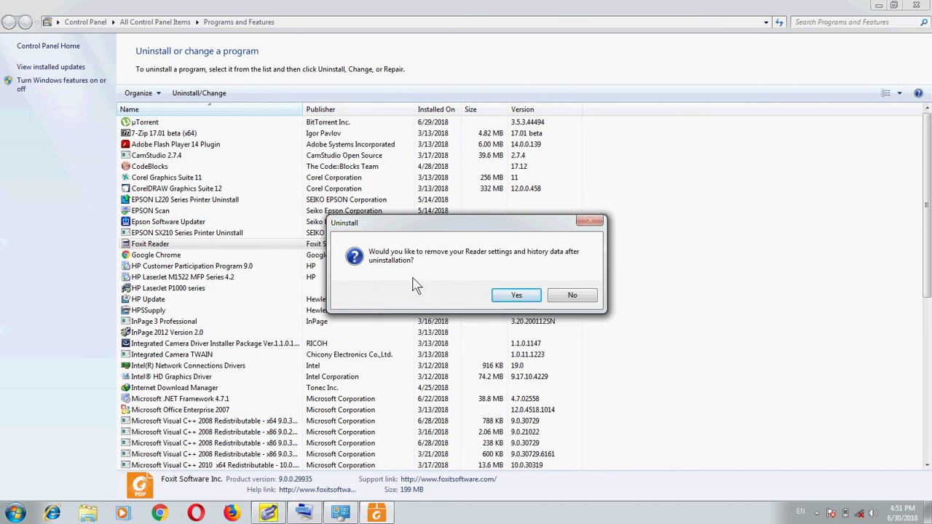
click(516, 295)
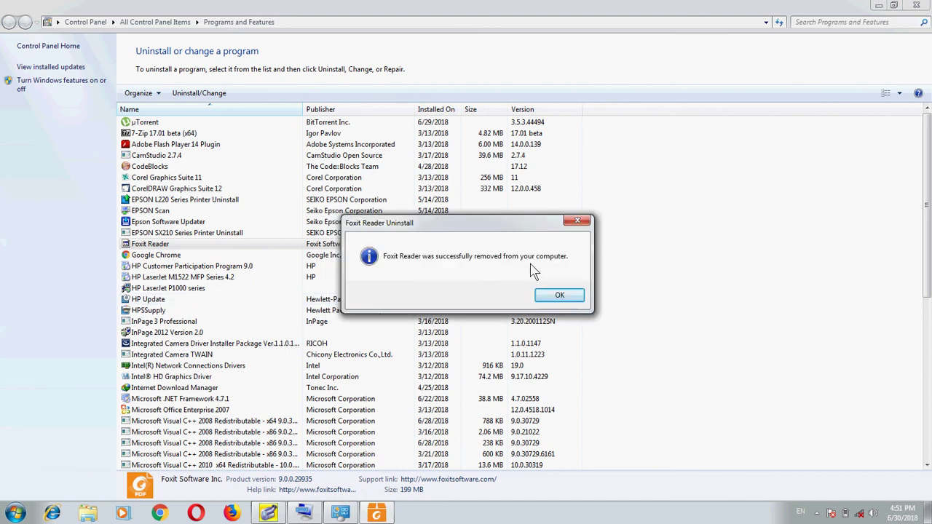
click(559, 299)
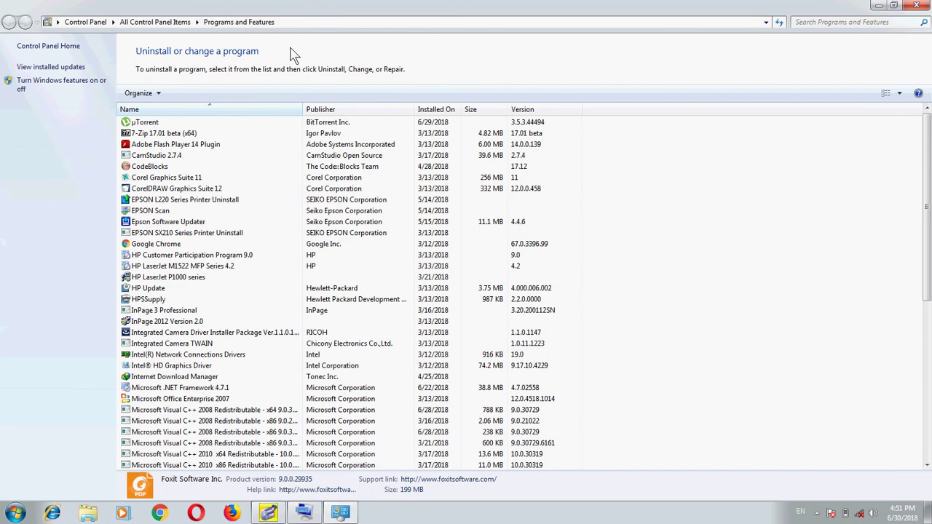
- Close Programs and Features and run FoxitReader90_enu_Setup_Prom.exe from D:\Softwares
click(917, 6)
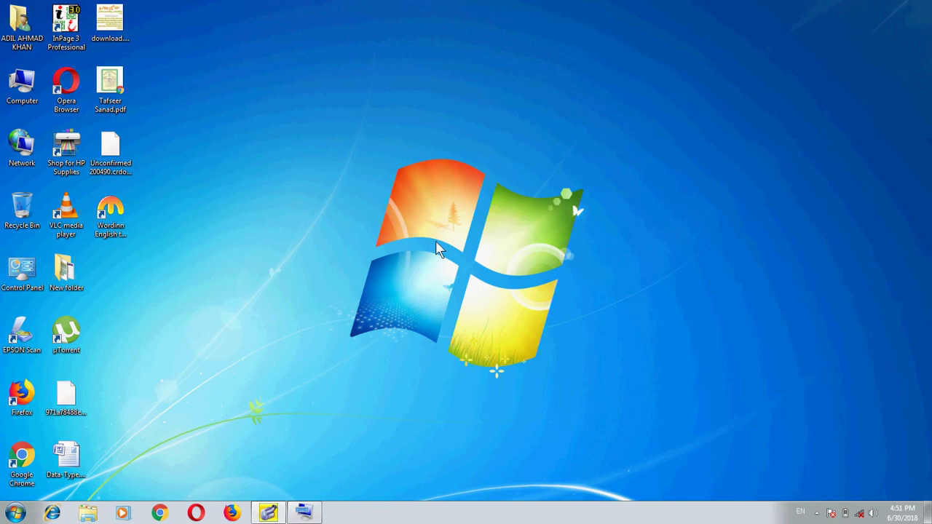
key(super+e)
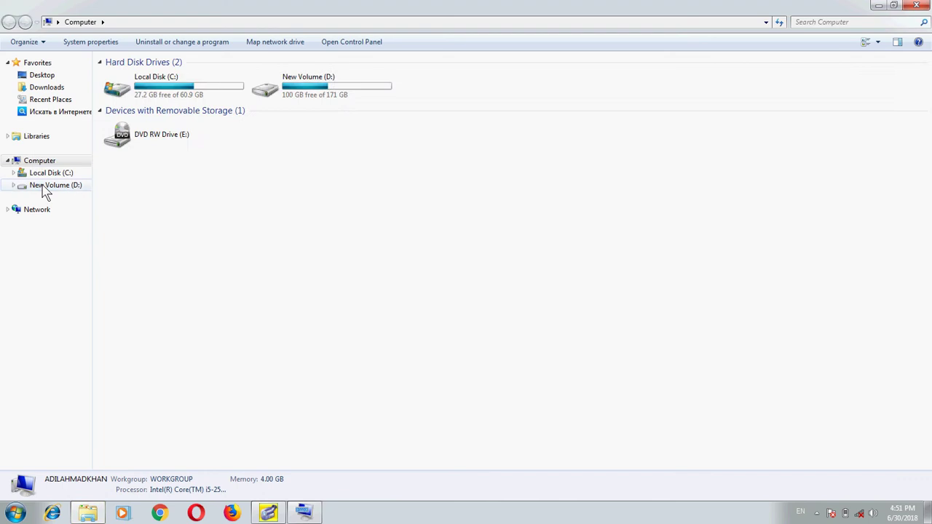
click(46, 188)
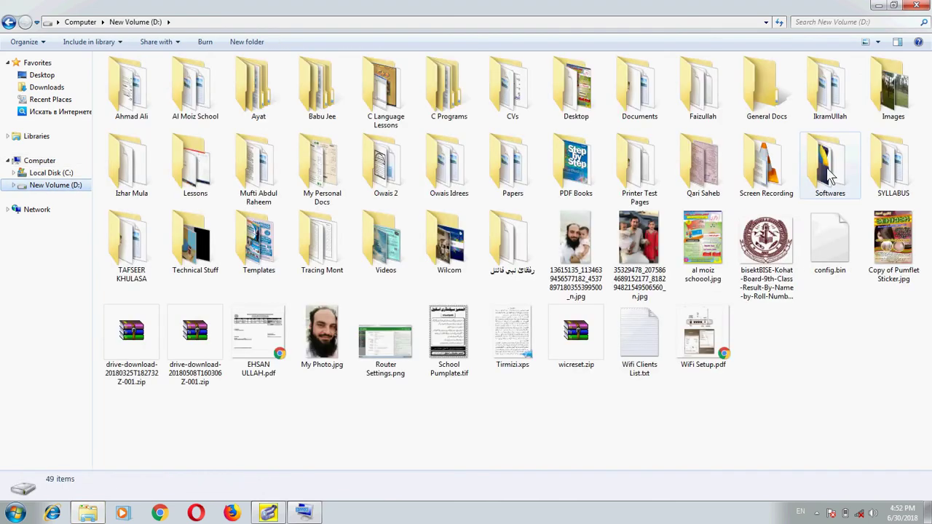
double_click(830, 174)
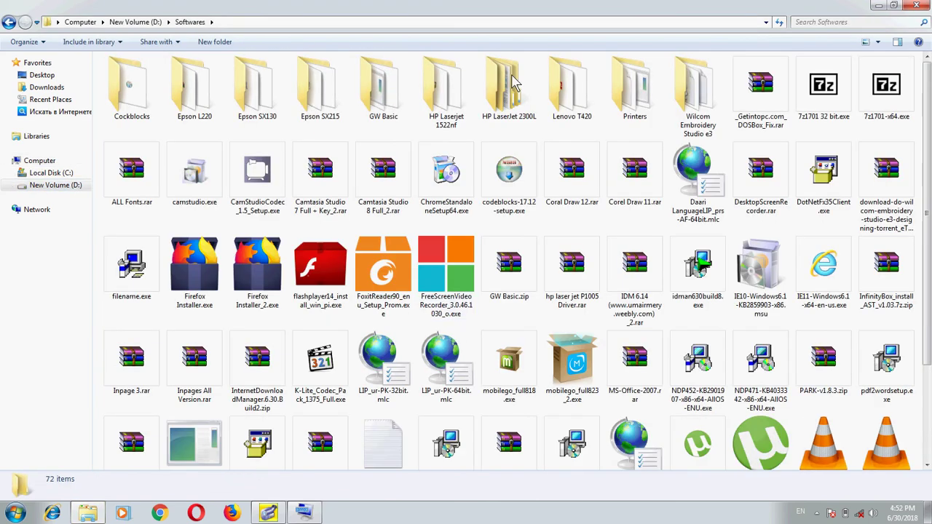
click(402, 286)
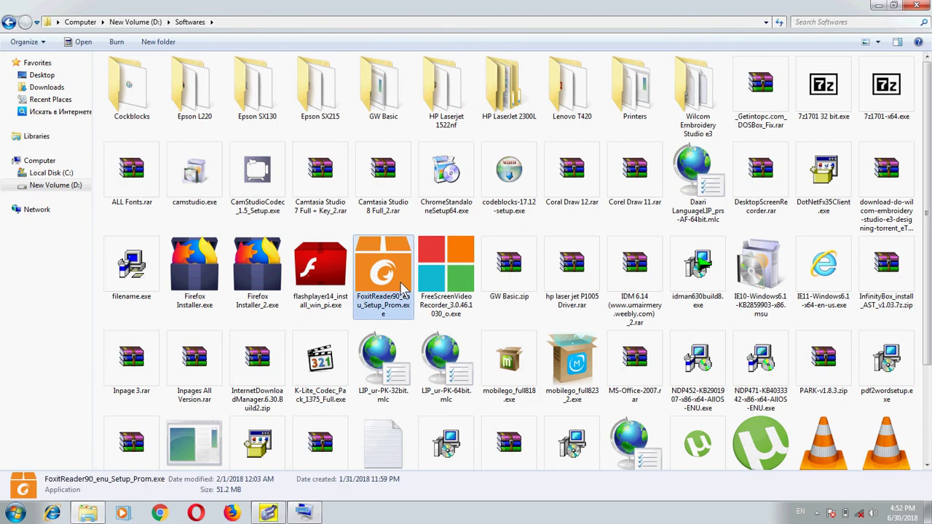
double_click(402, 285)
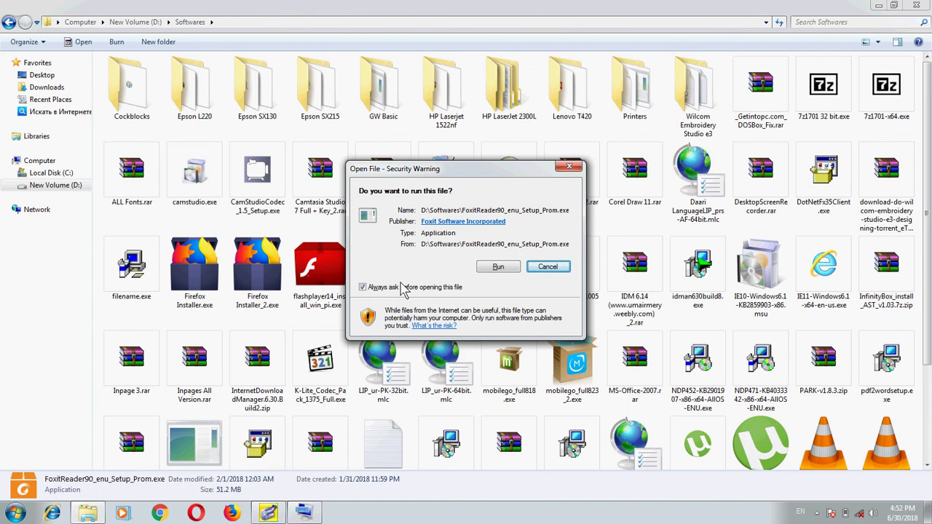
mouse_move(480, 173)
mouse_down()
mouse_move(685, 233)
mouse_move(473, 175)
mouse_up()
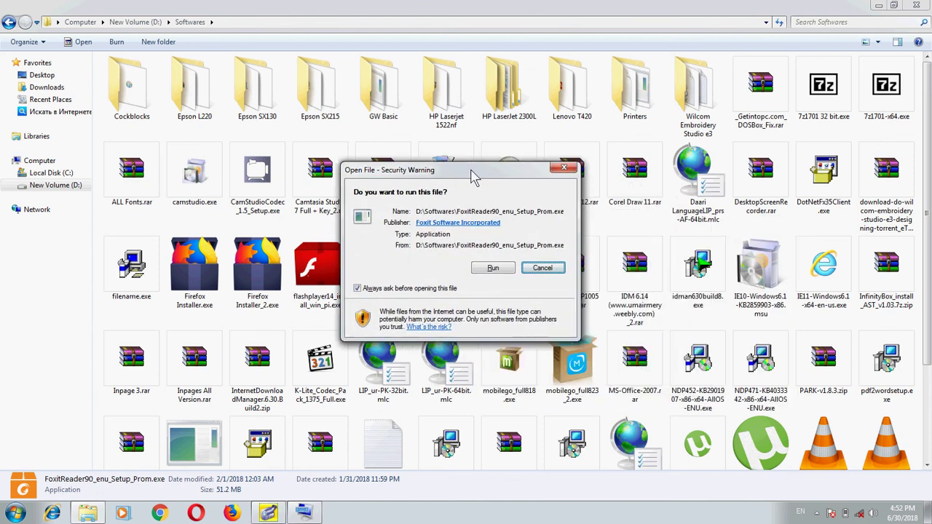
click(493, 269)
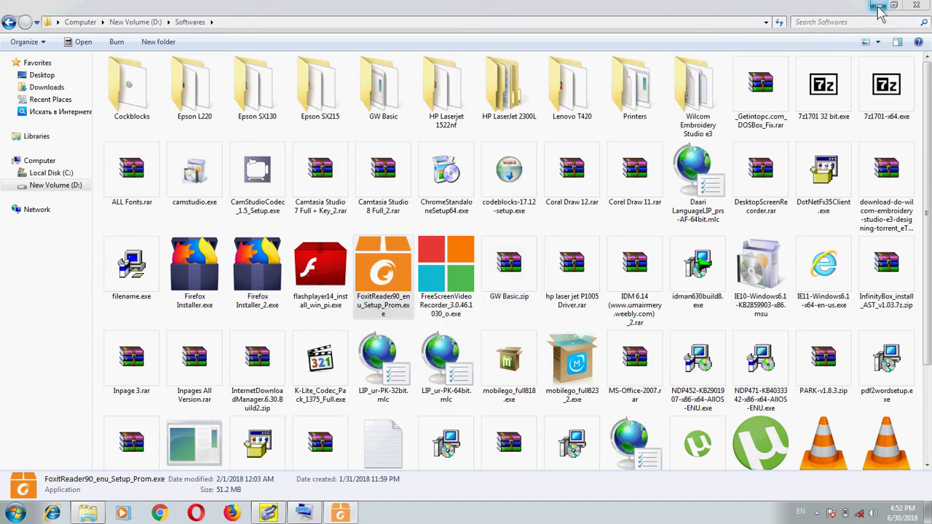
- Close Explorer and refresh the desktop several times
click(917, 12)
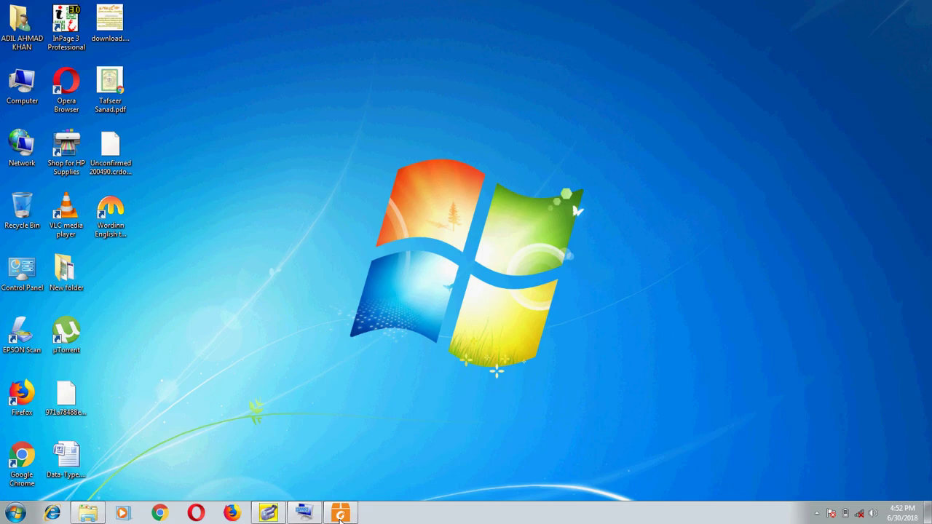
right_click(277, 131)
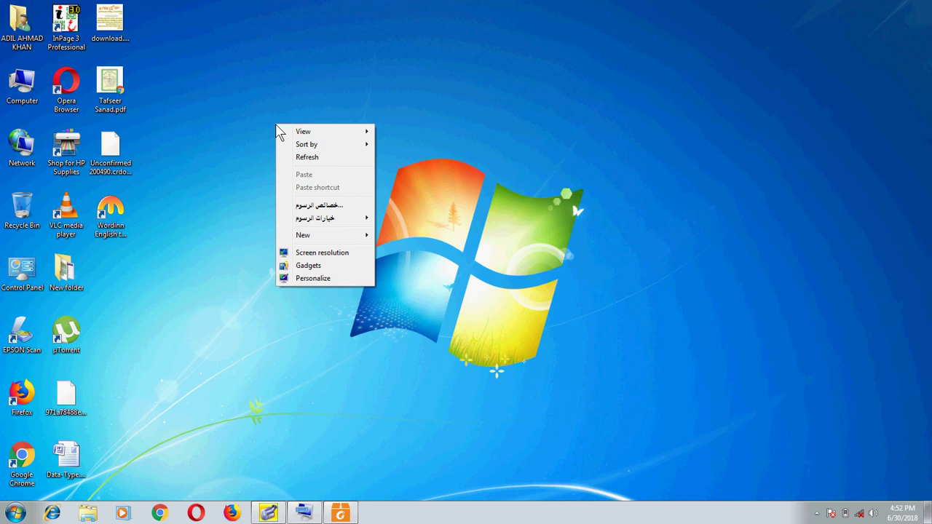
click(291, 157)
right_click(255, 58)
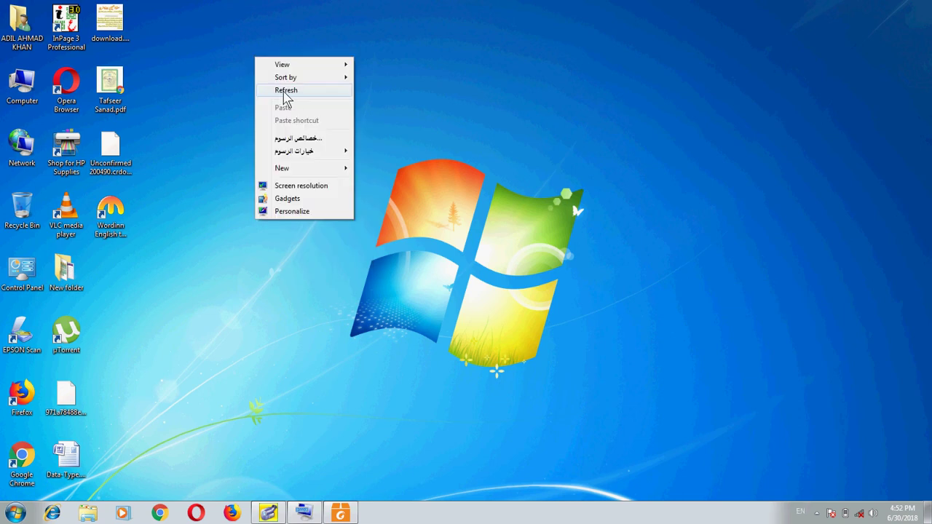
click(283, 93)
right_click(429, 21)
click(453, 55)
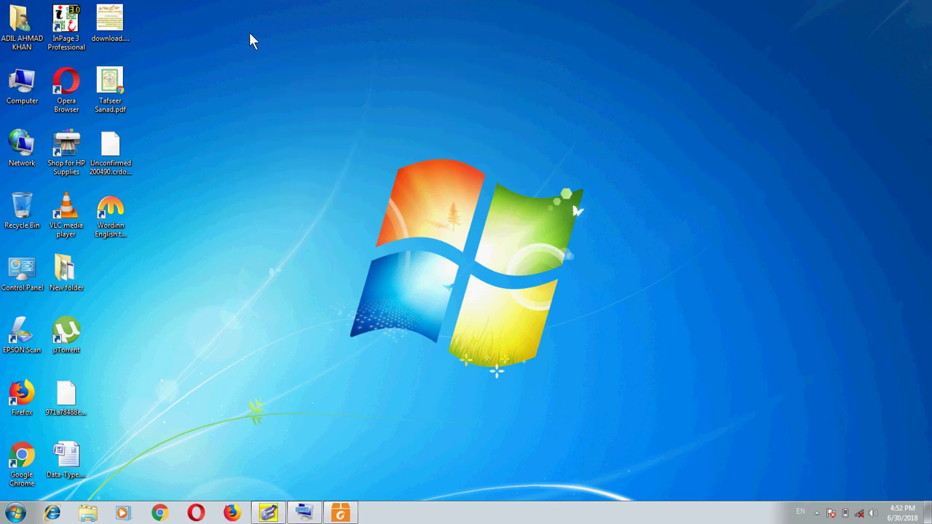
right_click(249, 34)
click(275, 67)
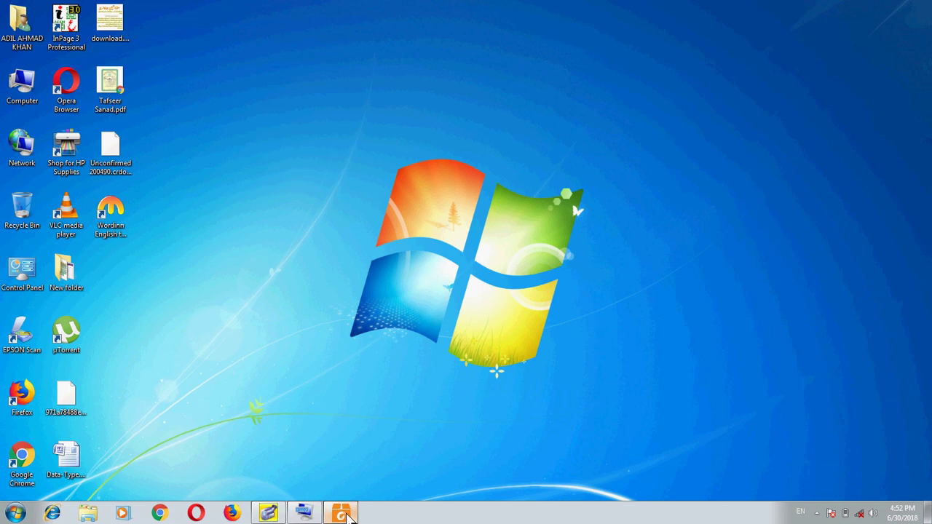
right_click(217, 115)
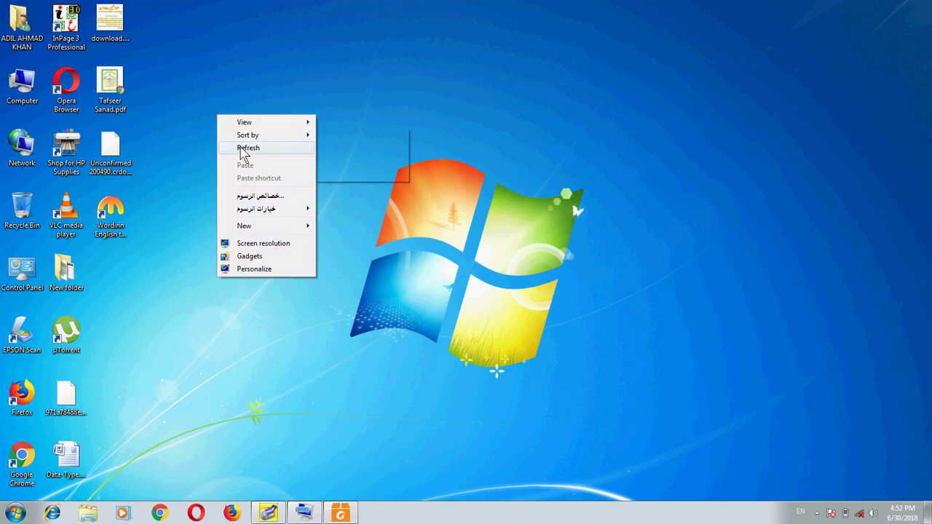
click(243, 149)
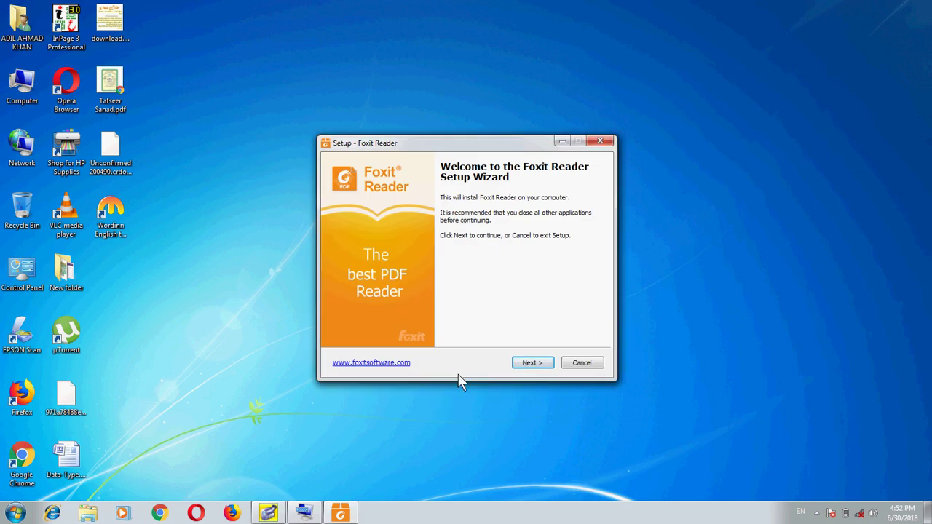
- Move past the setup welcome, accept the licence, and keep the default install folder
click(532, 363)
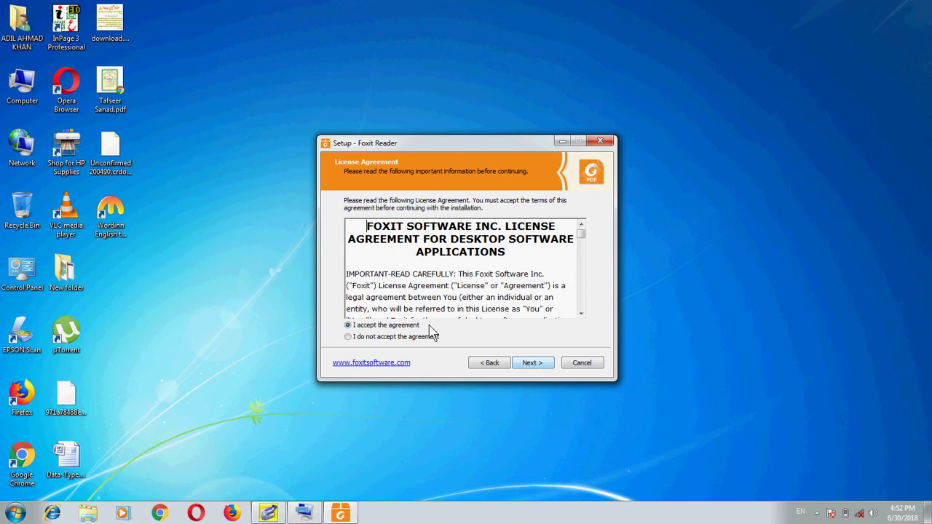
click(533, 370)
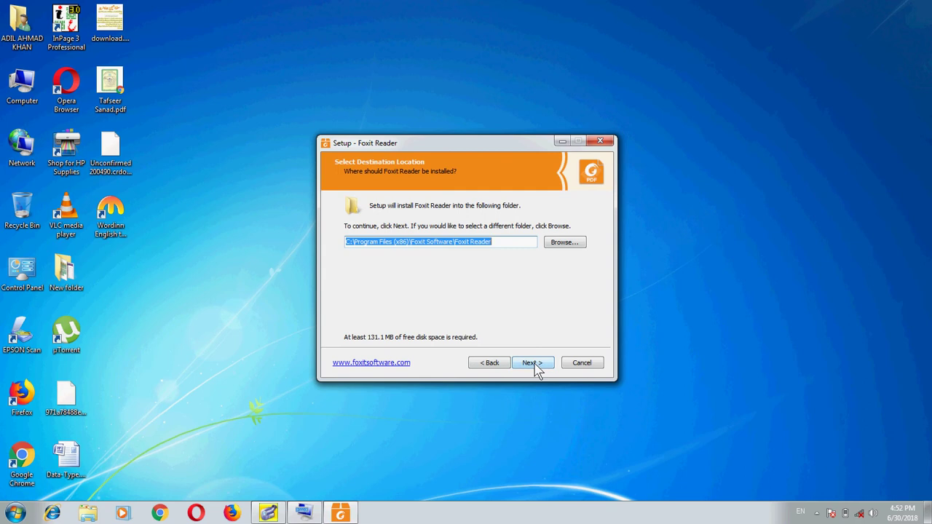
click(537, 369)
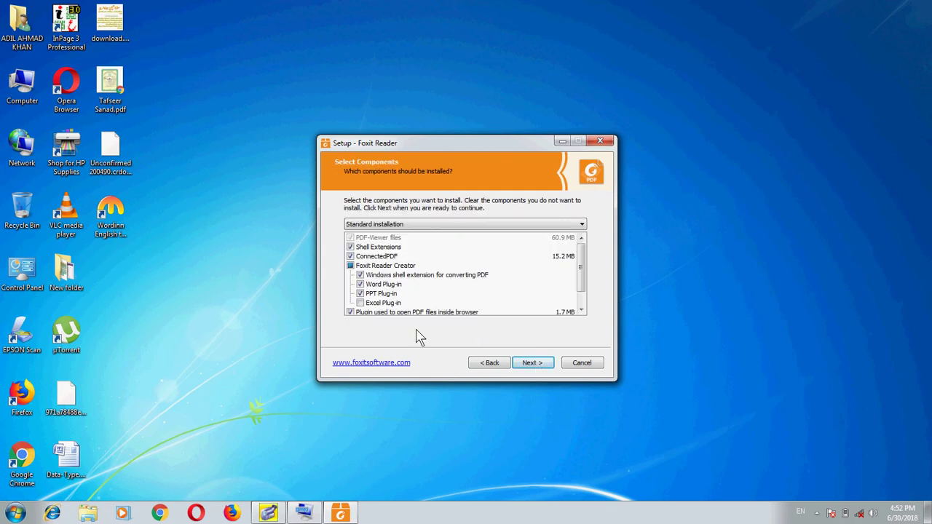
- Keep the Standard installation and tick Foxit Reader Creator to include all plug-ins
click(421, 227)
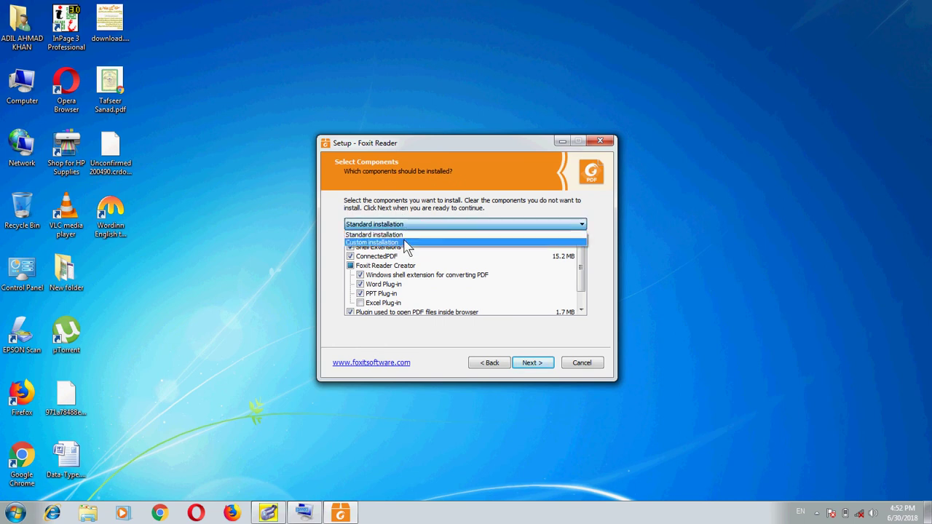
click(331, 236)
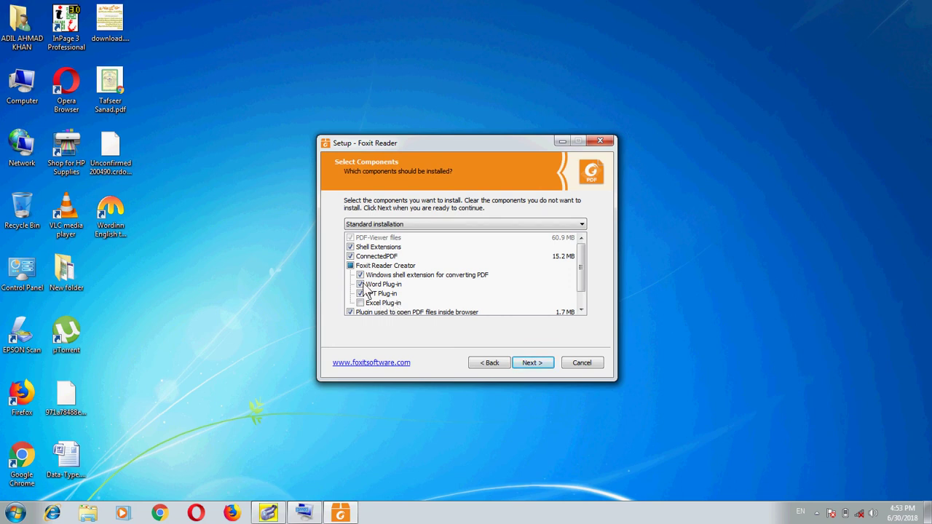
click(350, 265)
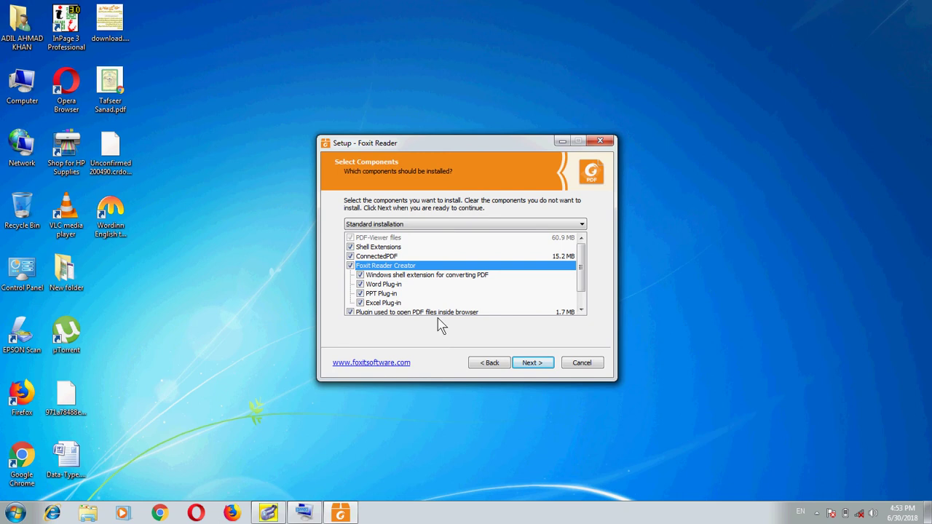
click(533, 364)
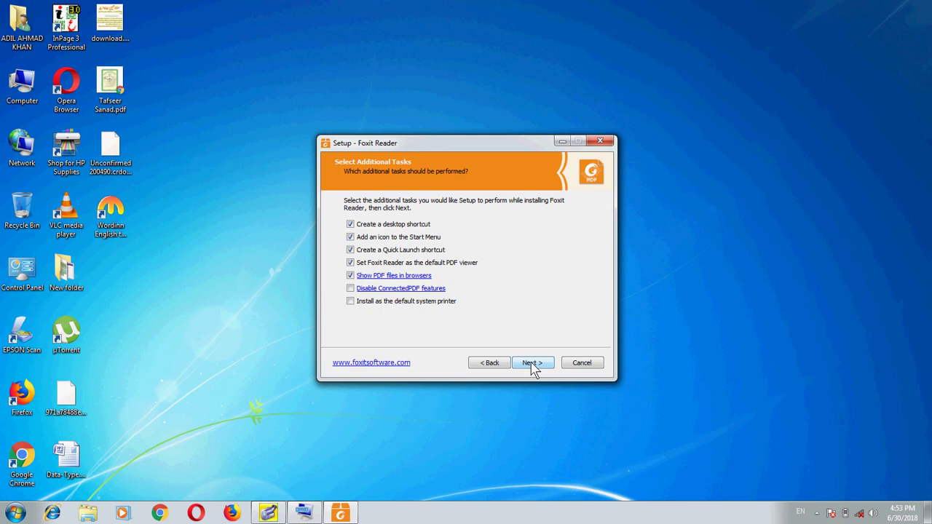
- Keep the default additional tasks and safe reading setting, and start the install
click(532, 364)
click(532, 364)
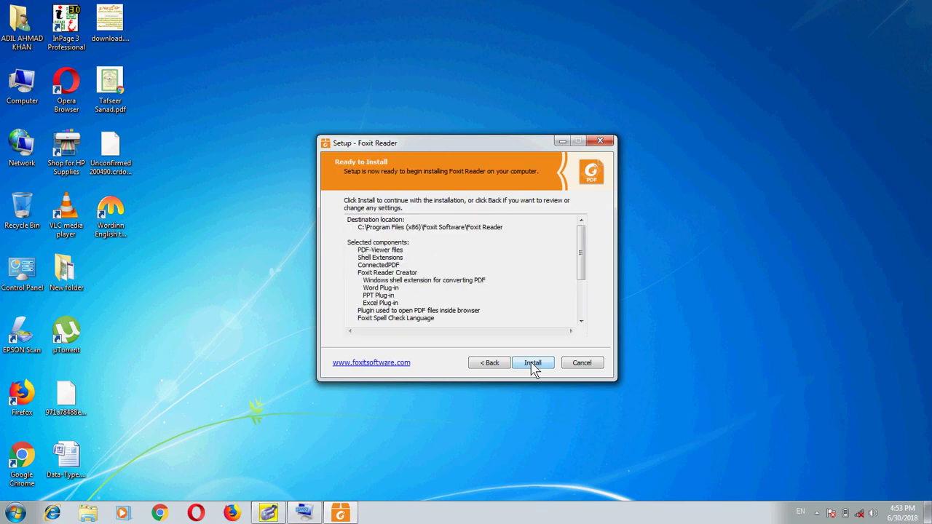
click(532, 364)
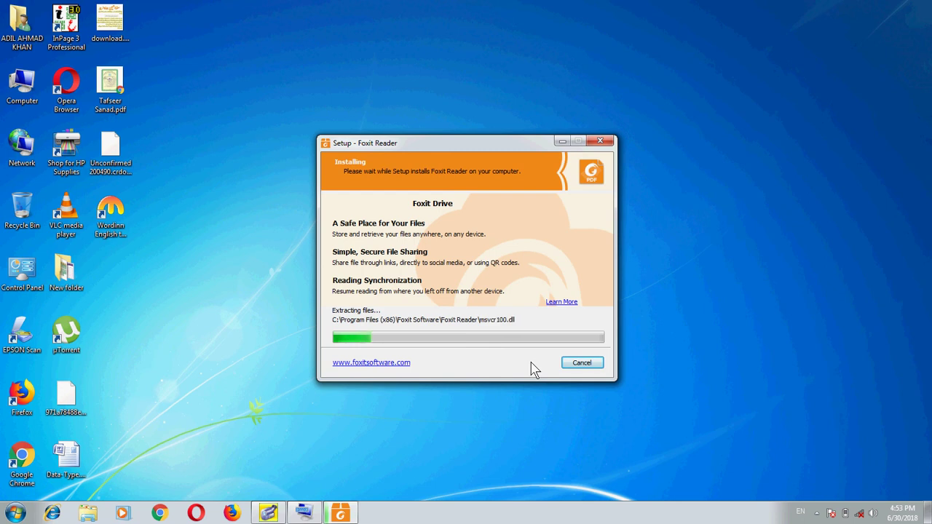
- Refresh the desktop repeatedly while Foxit Reader installs
right_click(658, 92)
click(686, 125)
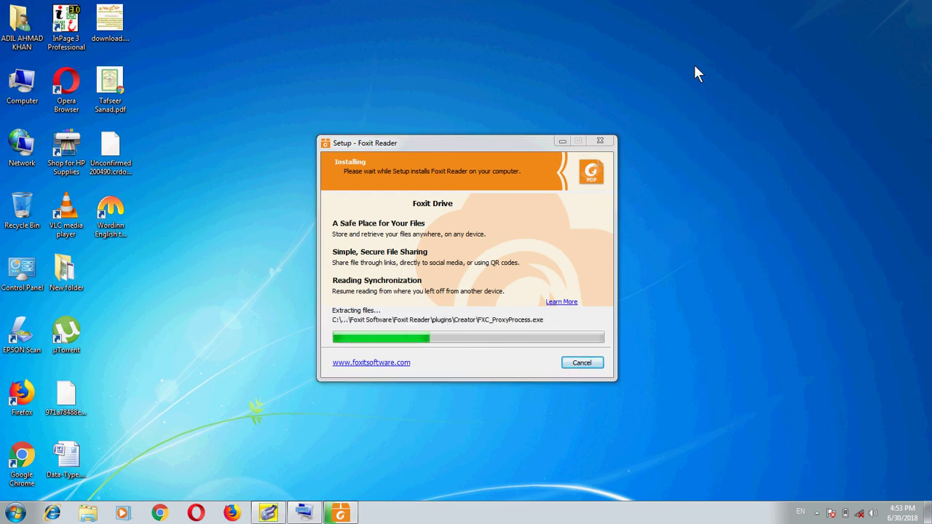
right_click(694, 66)
click(712, 101)
right_click(679, 96)
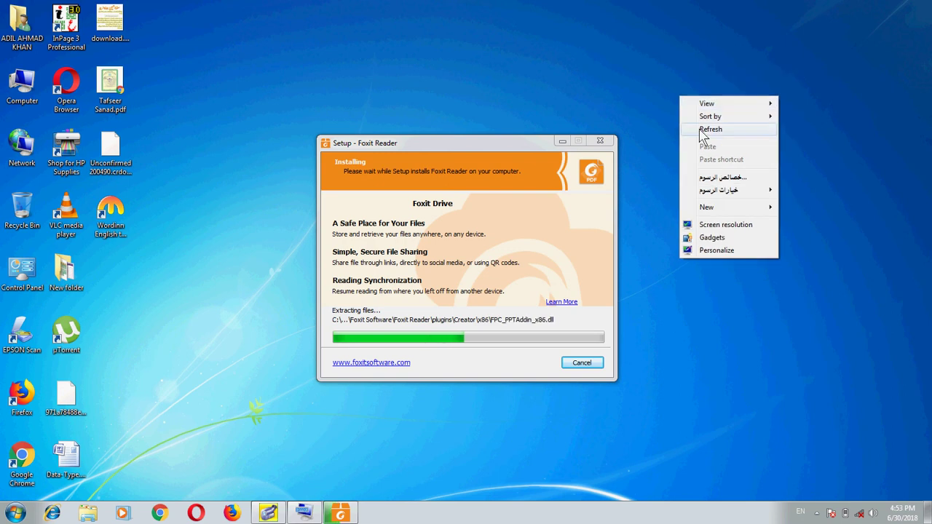
click(699, 129)
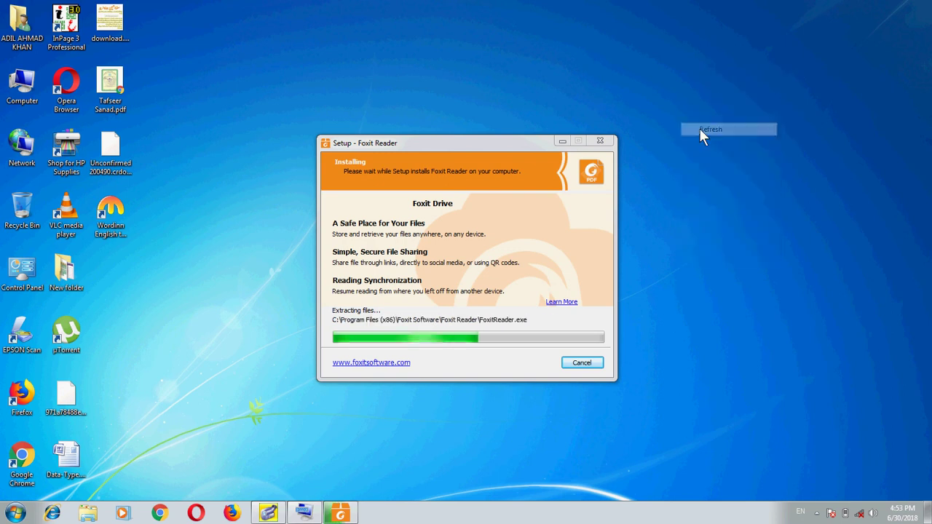
right_click(694, 27)
click(725, 62)
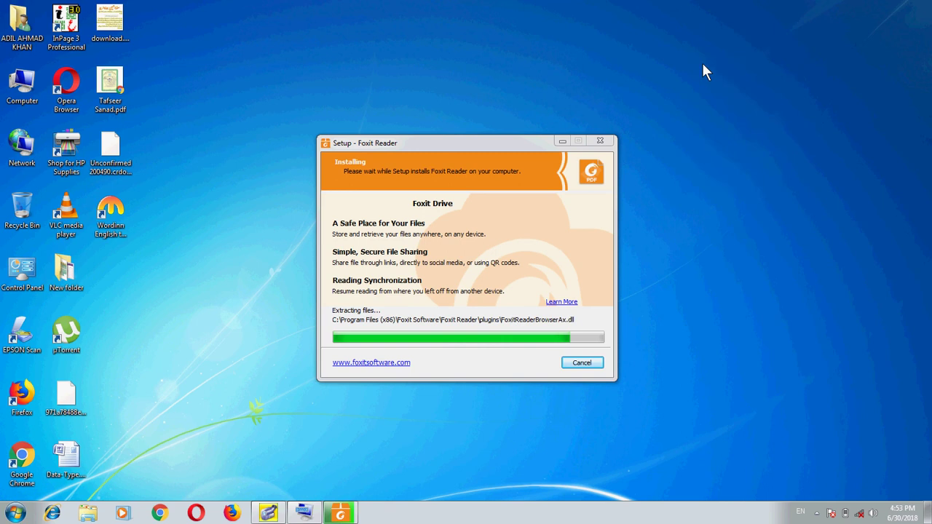
right_click(702, 63)
click(721, 97)
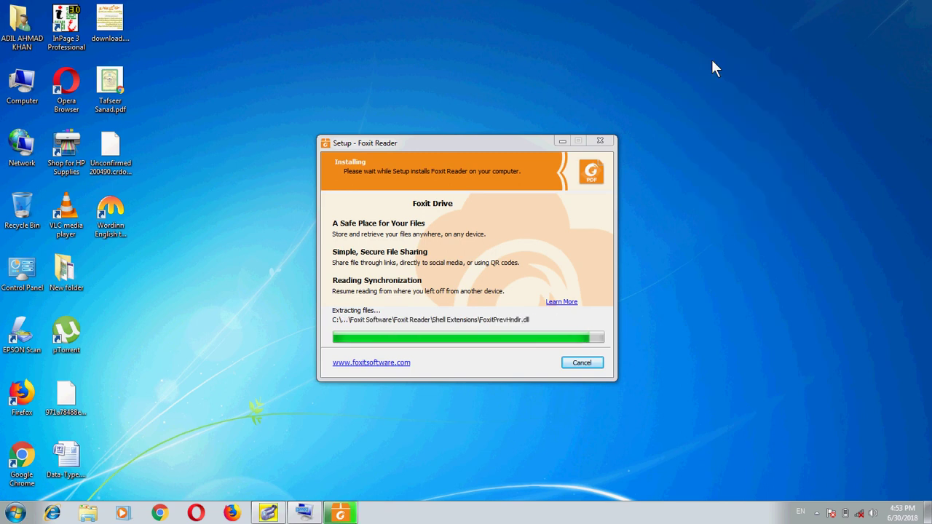
right_click(711, 60)
click(734, 95)
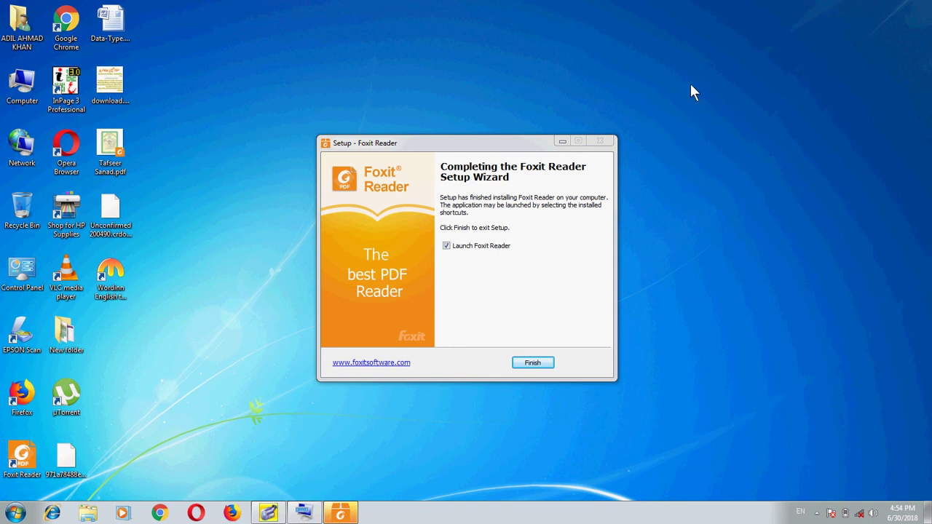
right_click(690, 84)
click(716, 117)
right_click(735, 100)
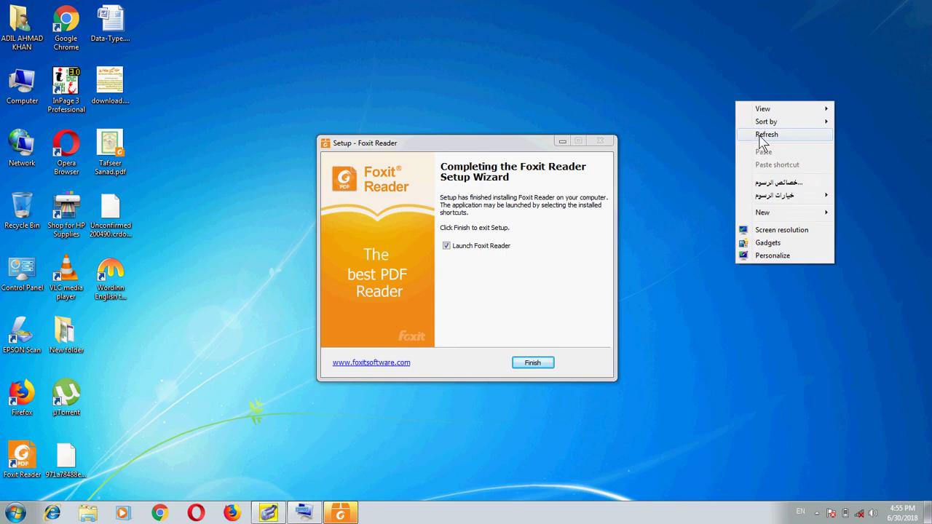
click(759, 135)
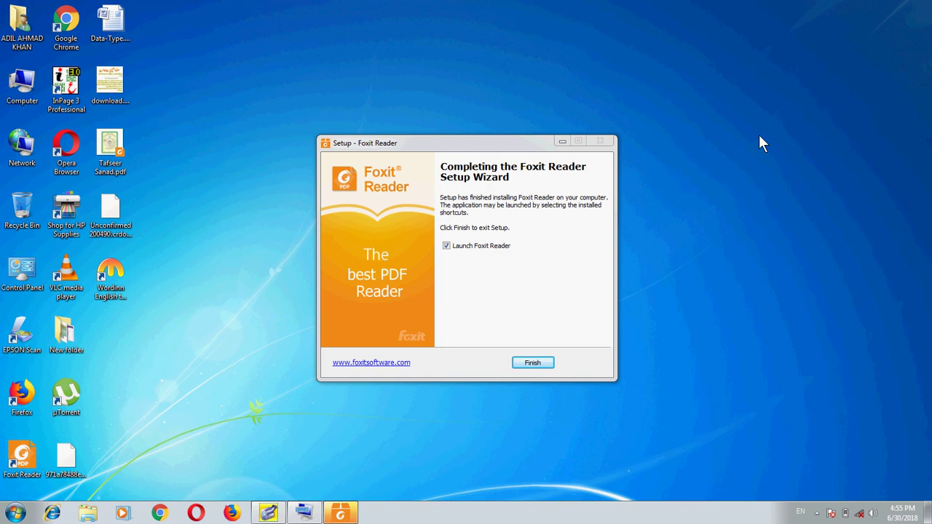
key(super+e)
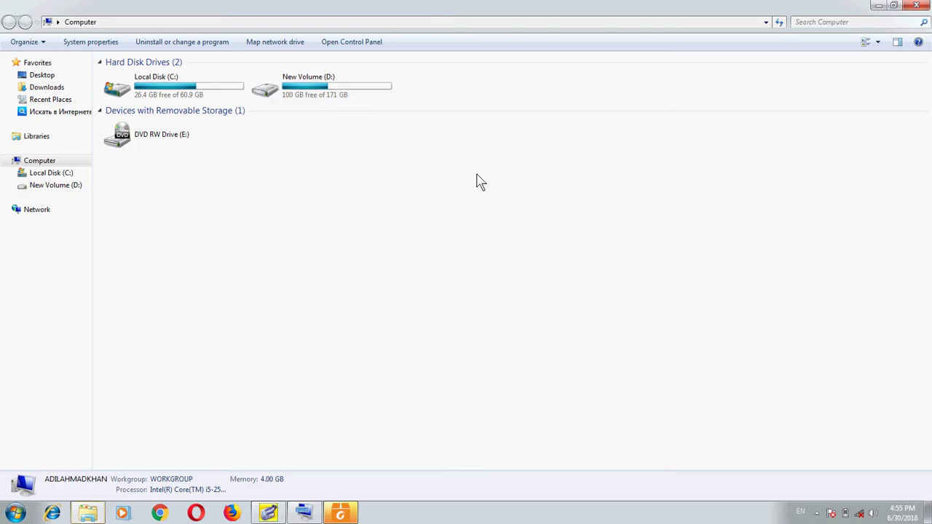
double_click(285, 90)
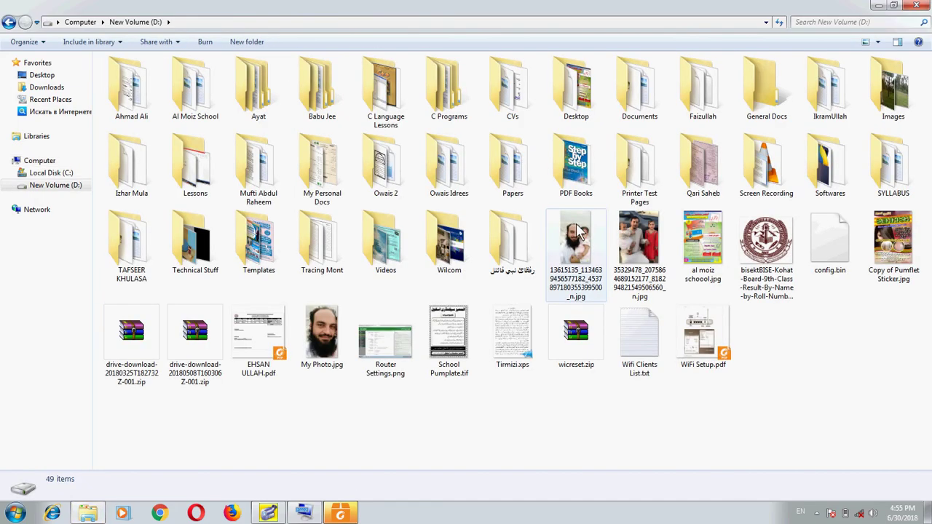
double_click(843, 193)
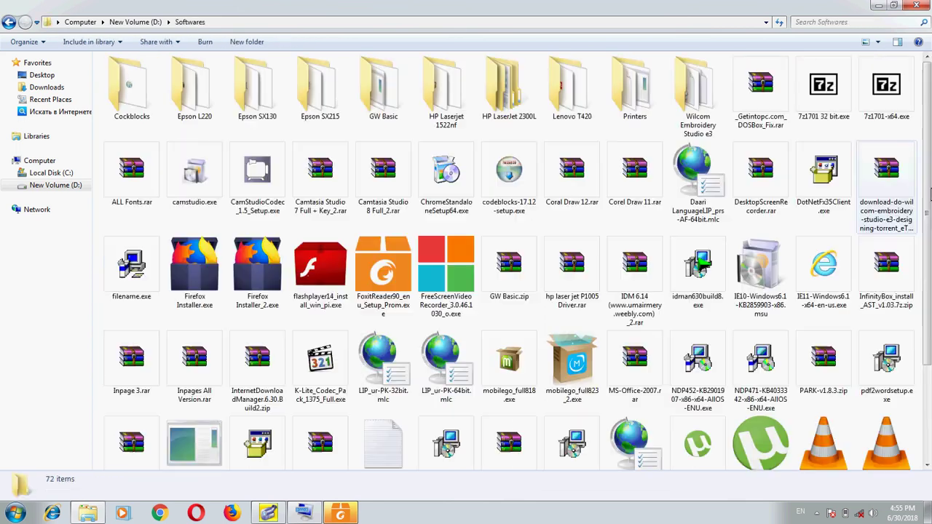
drag(927, 197, 928, 270)
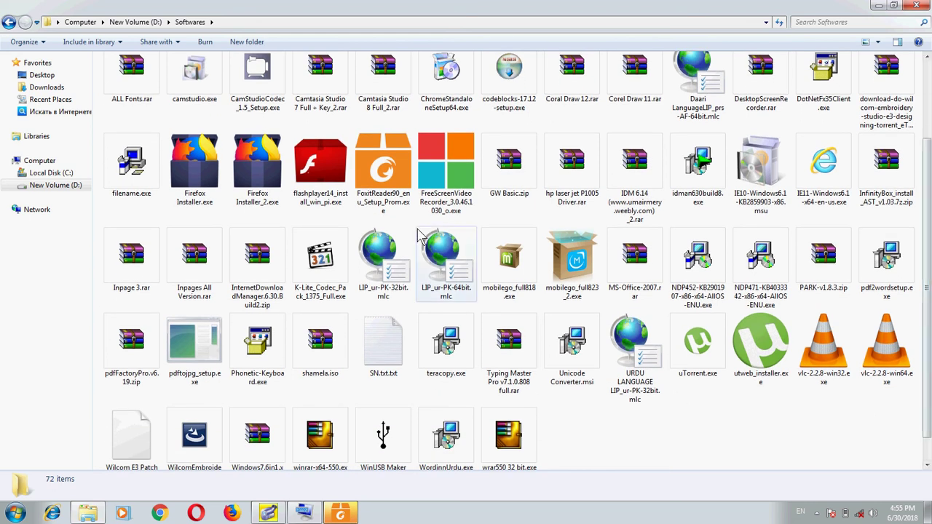
click(118, 356)
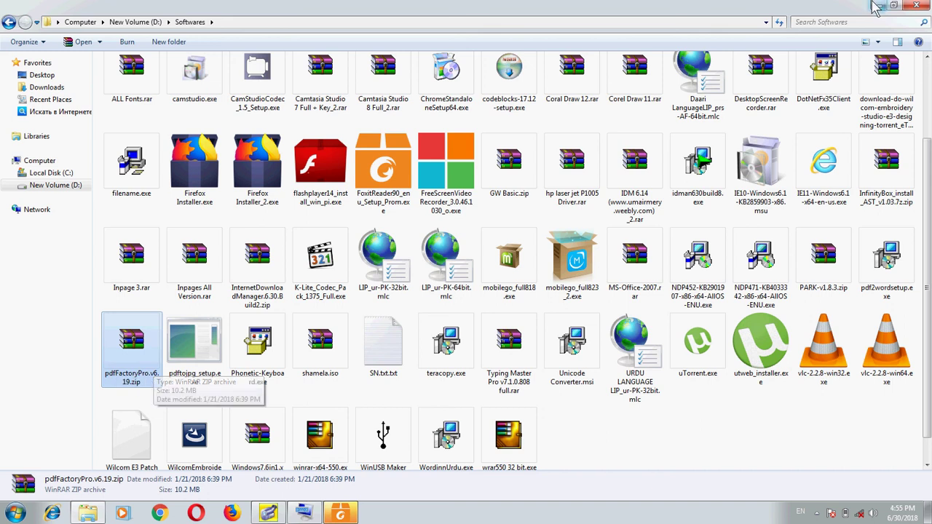
click(917, 7)
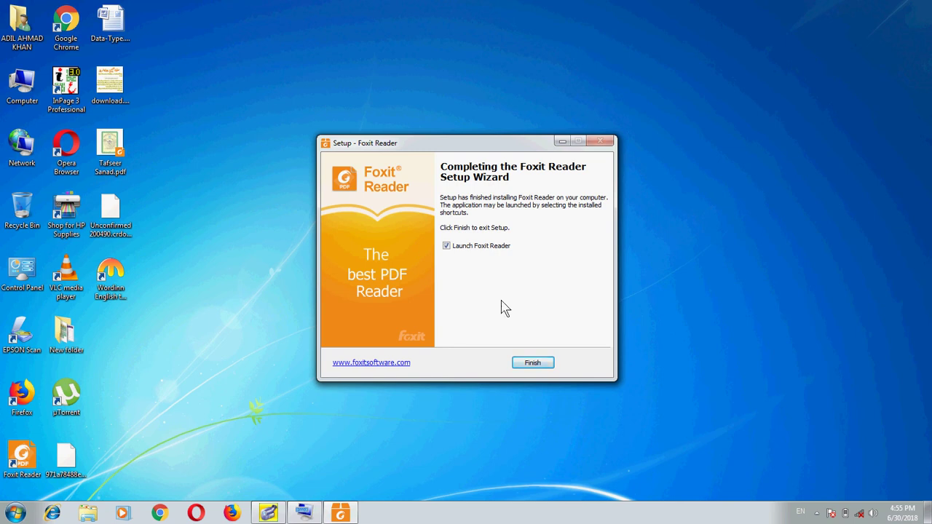
- Finish setup, skip registration, close Foxit Reader, and refresh the desktop
click(533, 364)
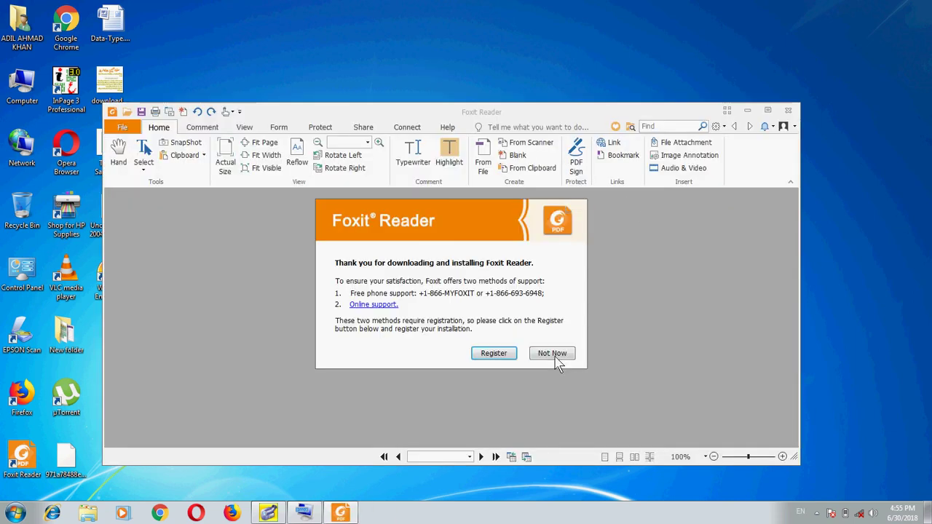
click(557, 355)
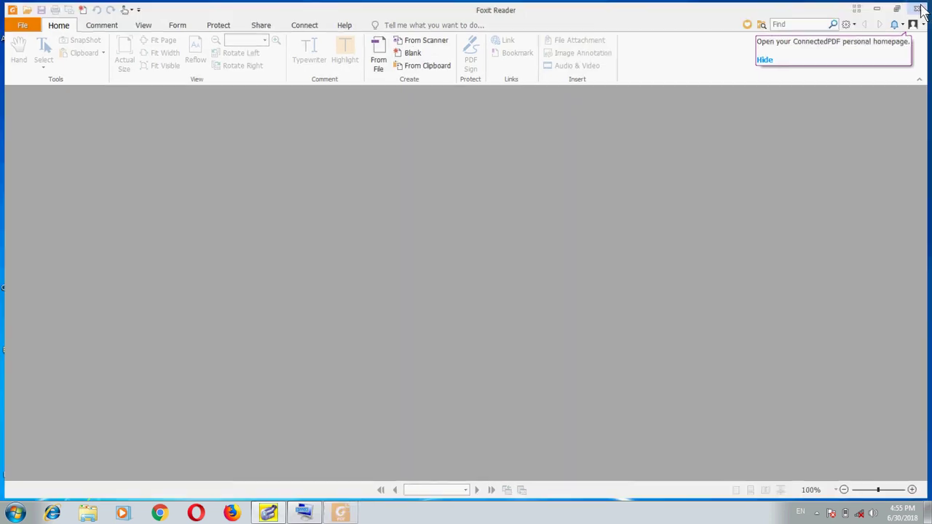
click(921, 6)
right_click(248, 106)
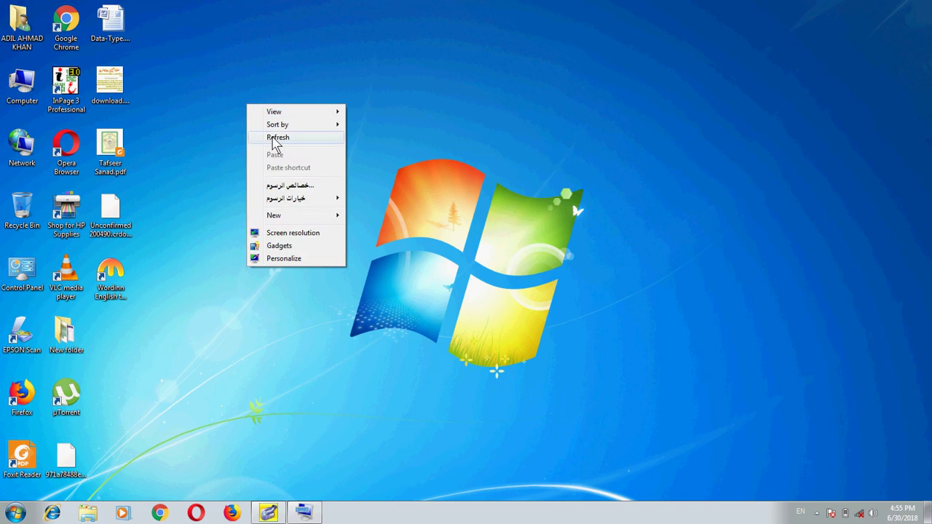
click(277, 137)
- Launch Microsoft Word by searching 'word' from Start
key(super)
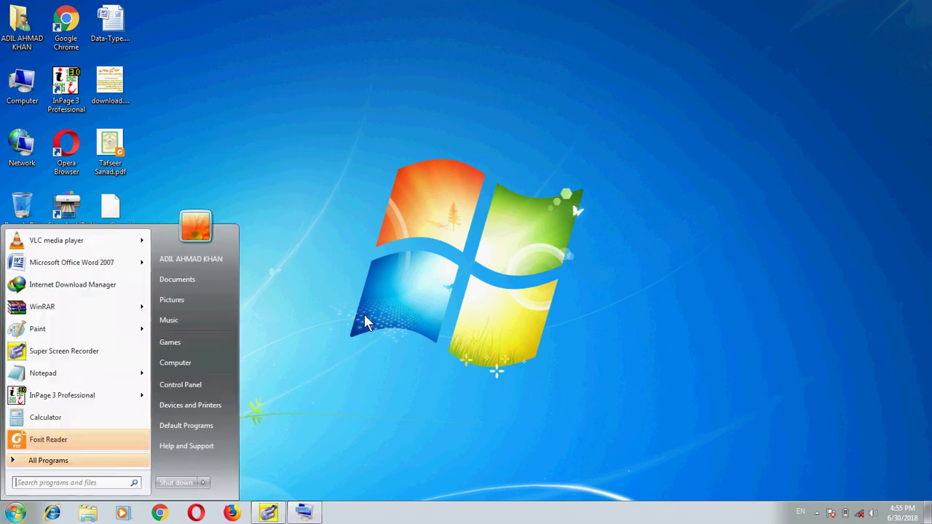
text(word)
key(Return)
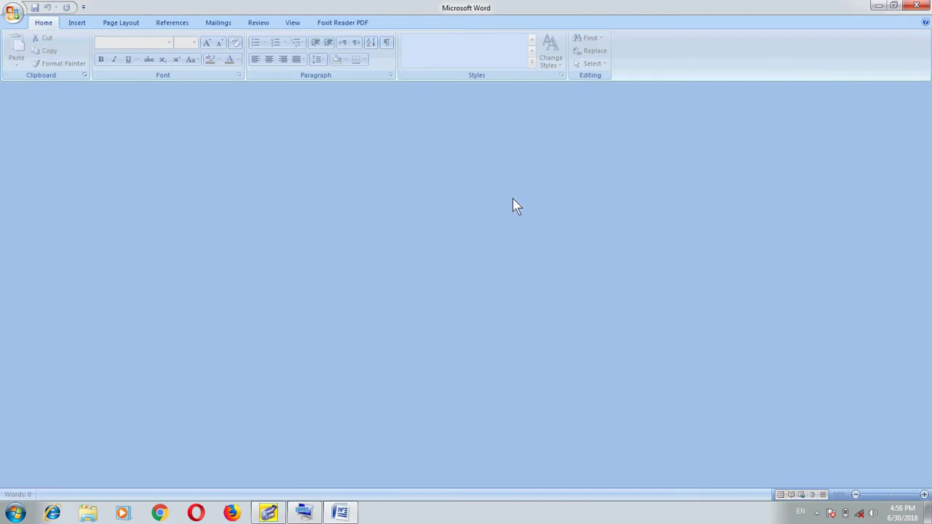
- Reopen the recent Urdu document, check its footnotes, and open Print with HP LaserJet P1005
click(13, 16)
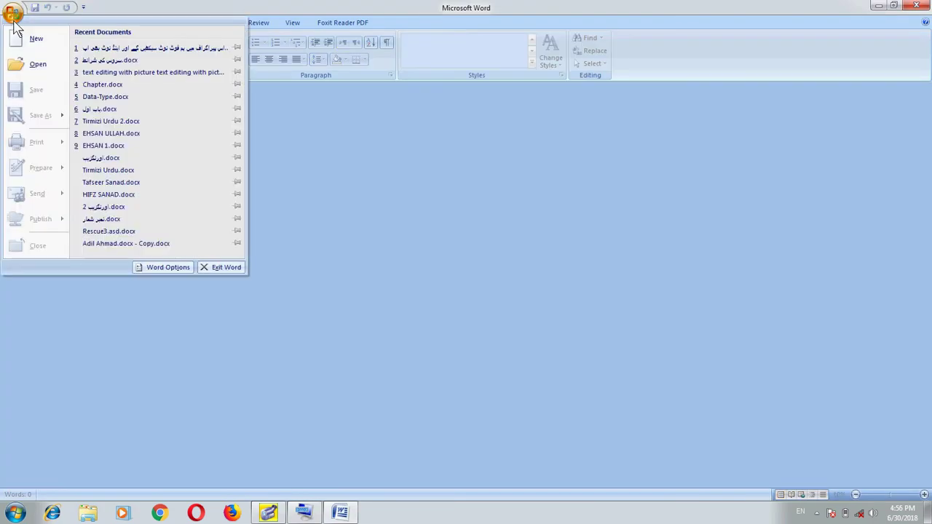
click(145, 49)
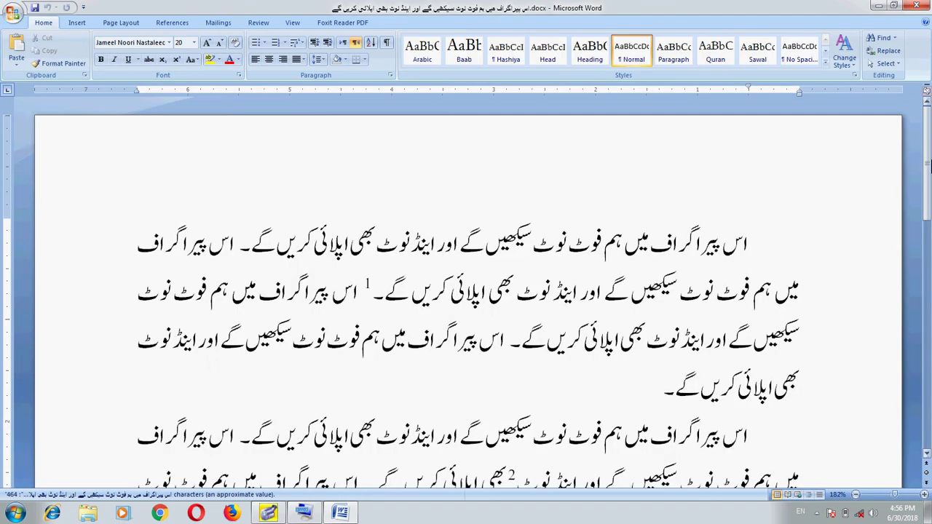
drag(928, 164, 928, 395)
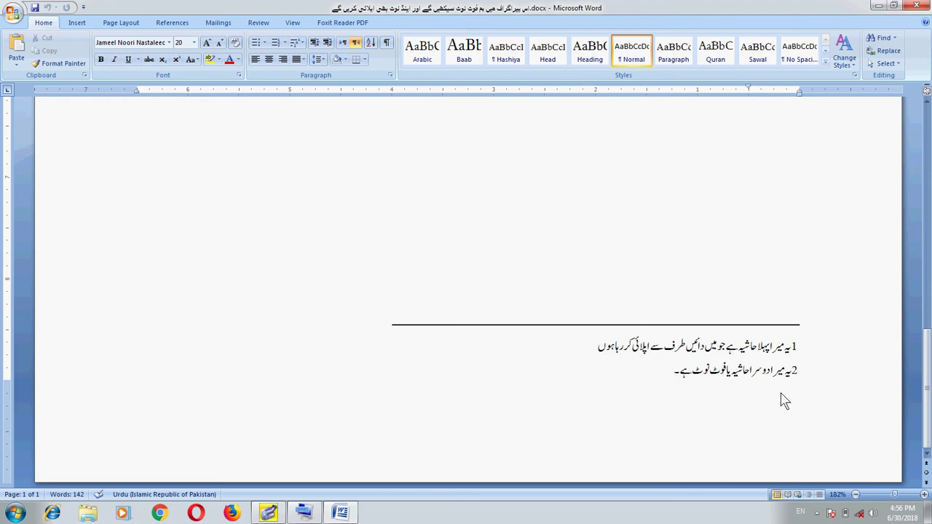
drag(928, 385, 930, 205)
key(ctrl+Home)
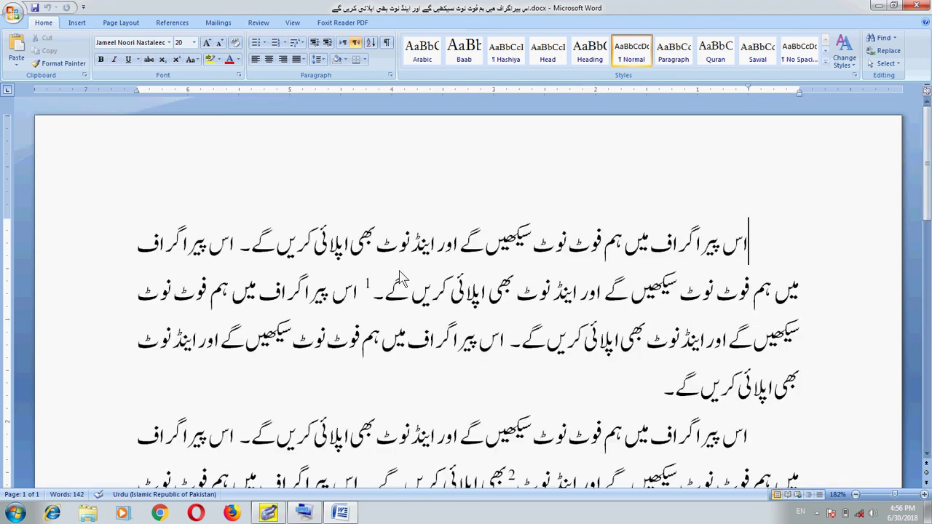
mouse_move(368, 283)
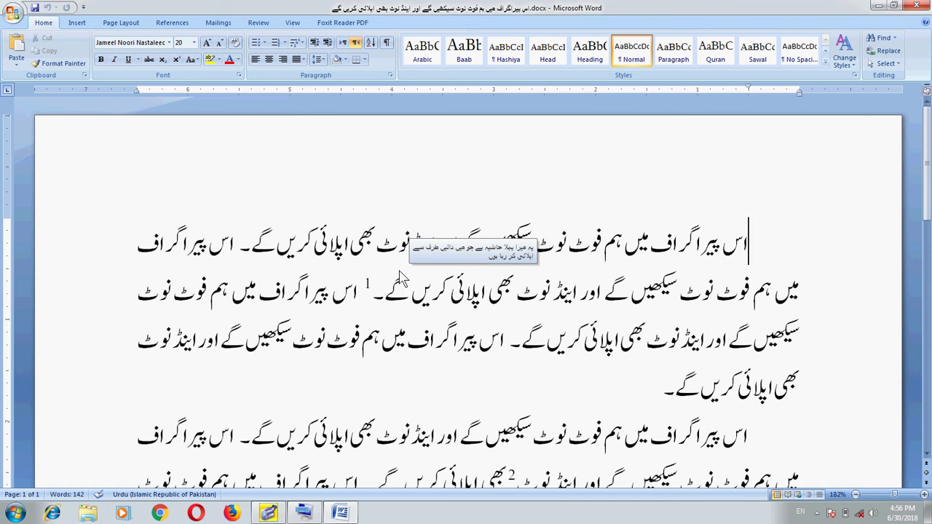
key(ctrl+p)
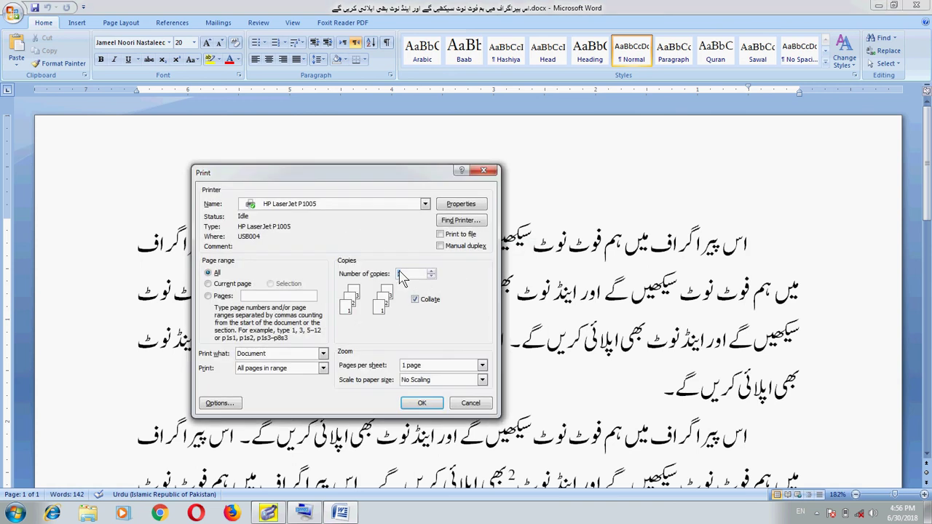
- Select Foxit Reader PDF Printer and set its conversion preset to High Quality Print in Color
click(425, 204)
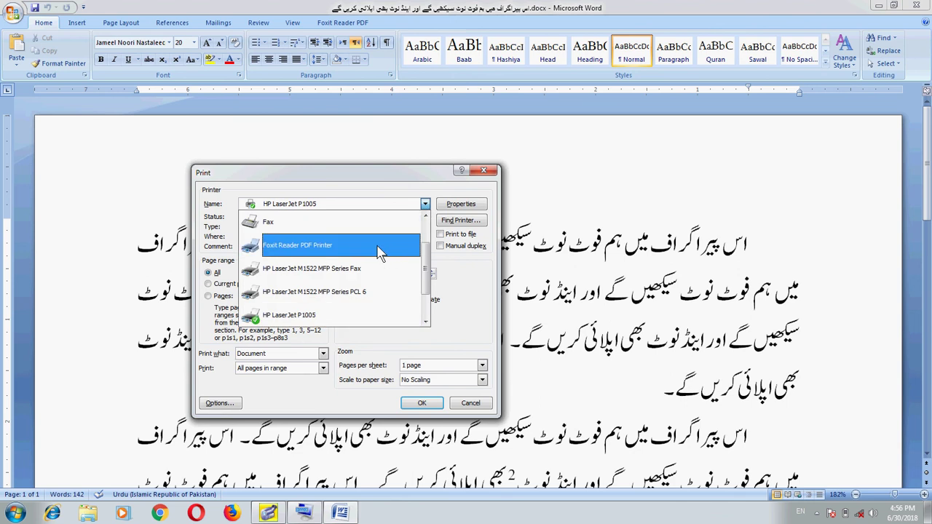
click(379, 251)
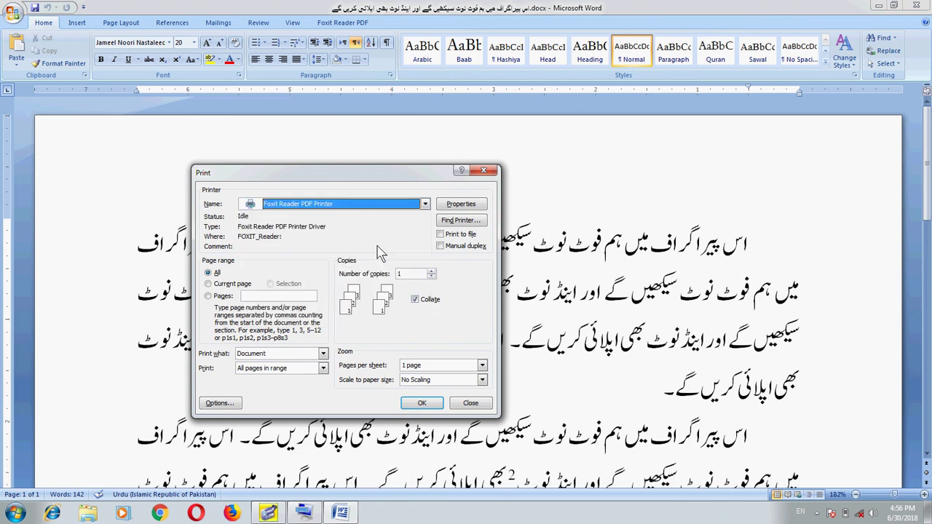
click(473, 204)
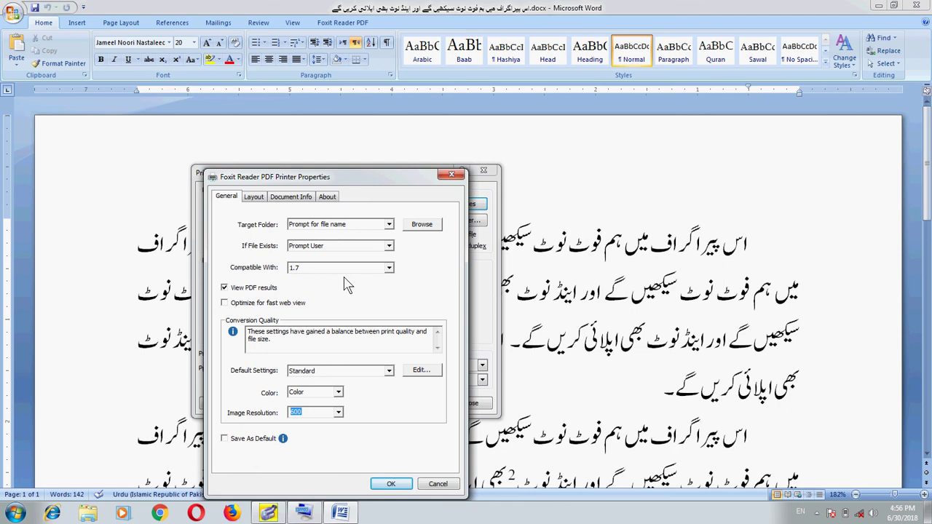
click(387, 371)
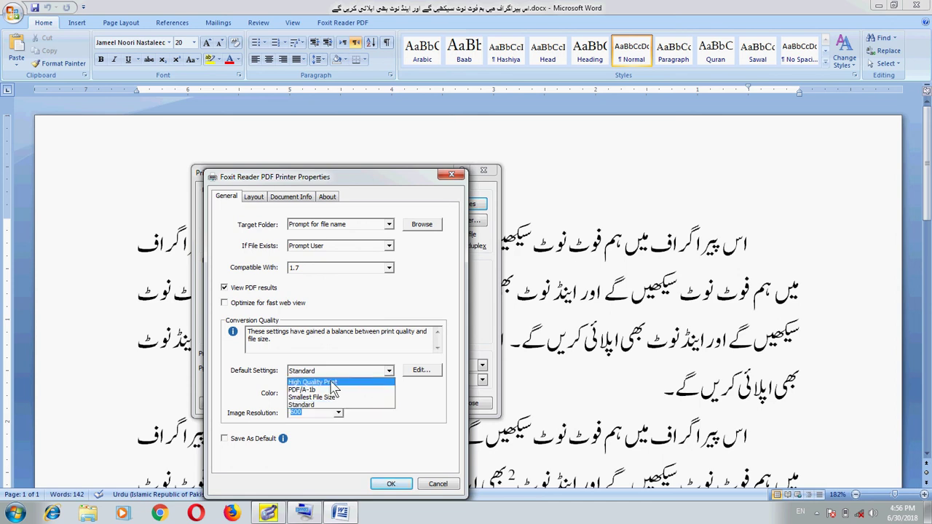
click(331, 384)
click(338, 393)
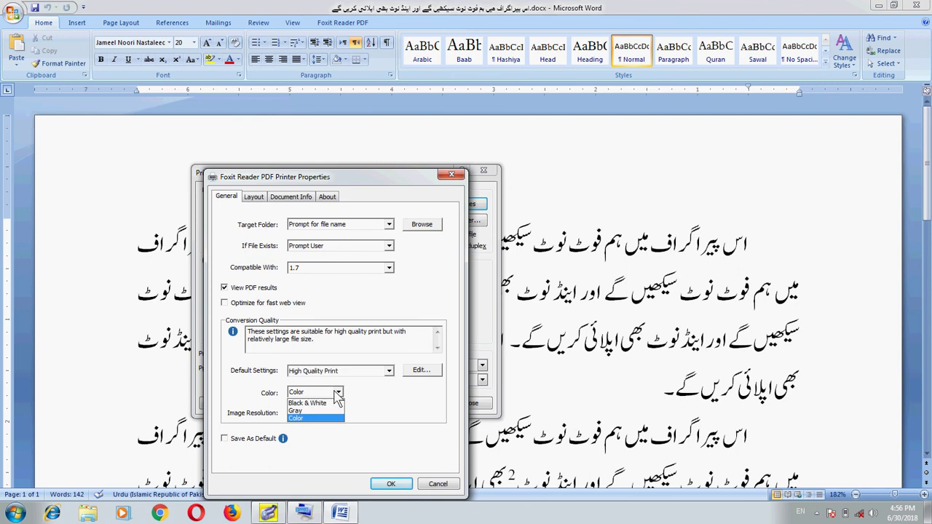
click(384, 397)
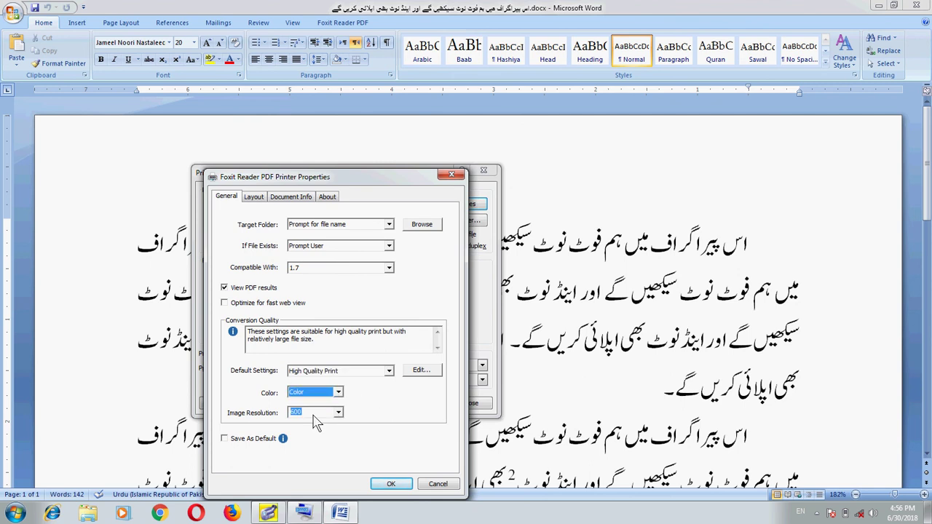
- Set the printer's layout paper size to A4, confirm, and start printing to PDF
click(255, 197)
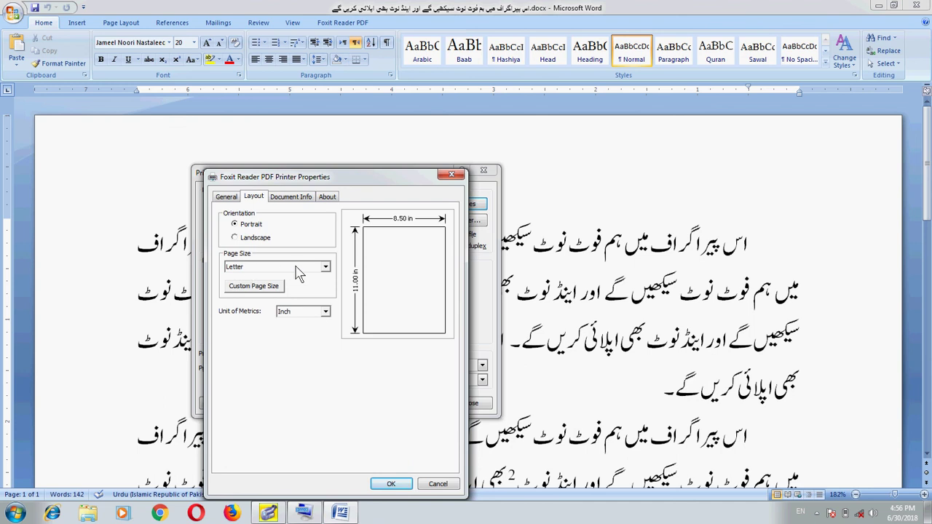
click(325, 267)
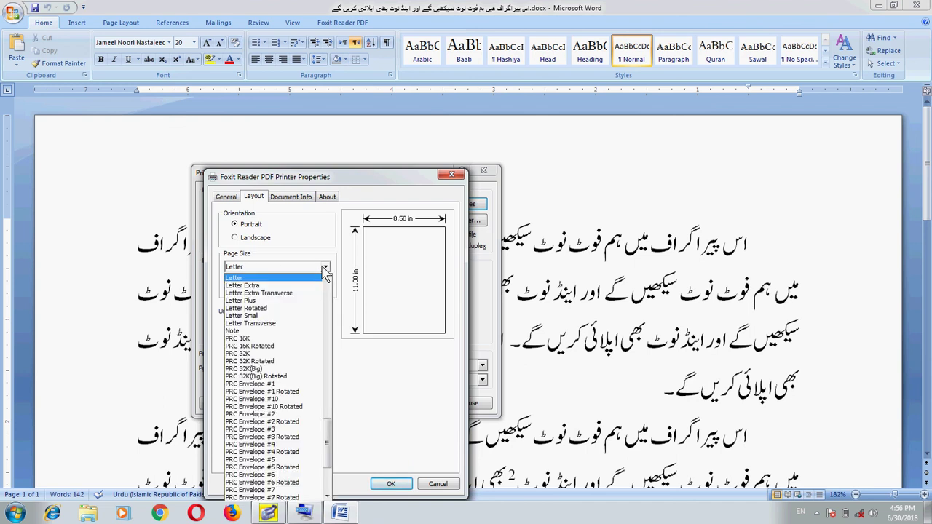
drag(328, 429, 328, 295)
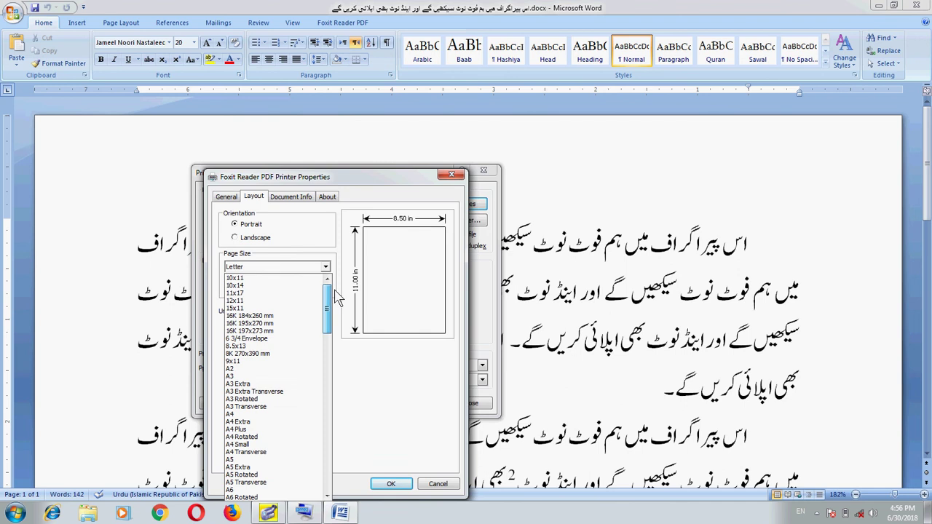
click(266, 415)
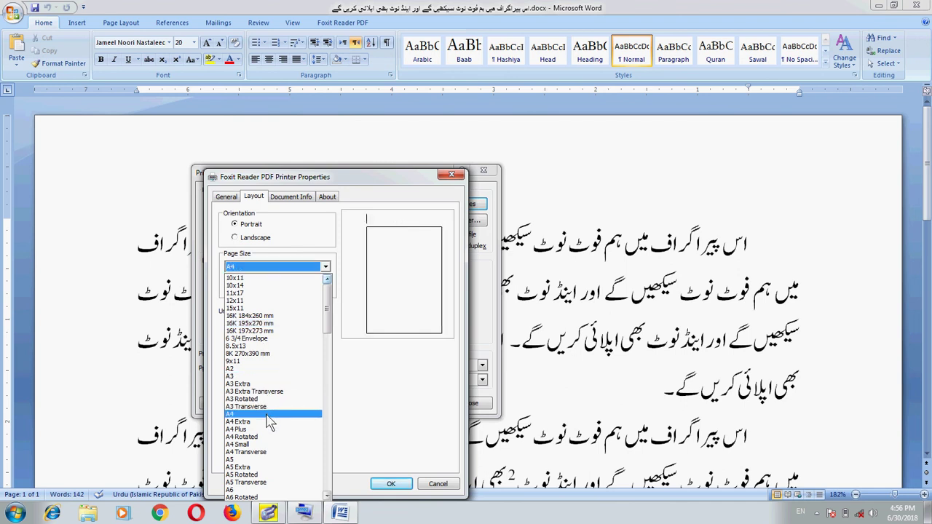
click(393, 484)
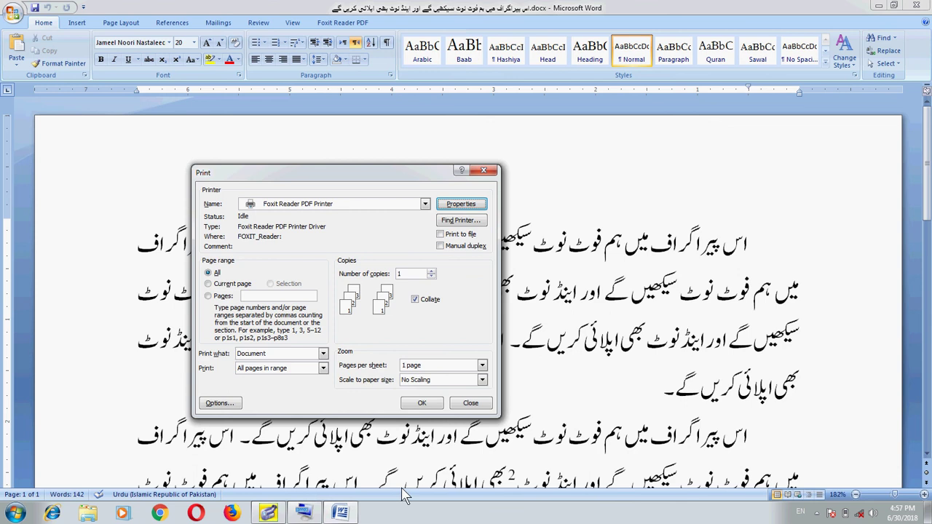
click(420, 405)
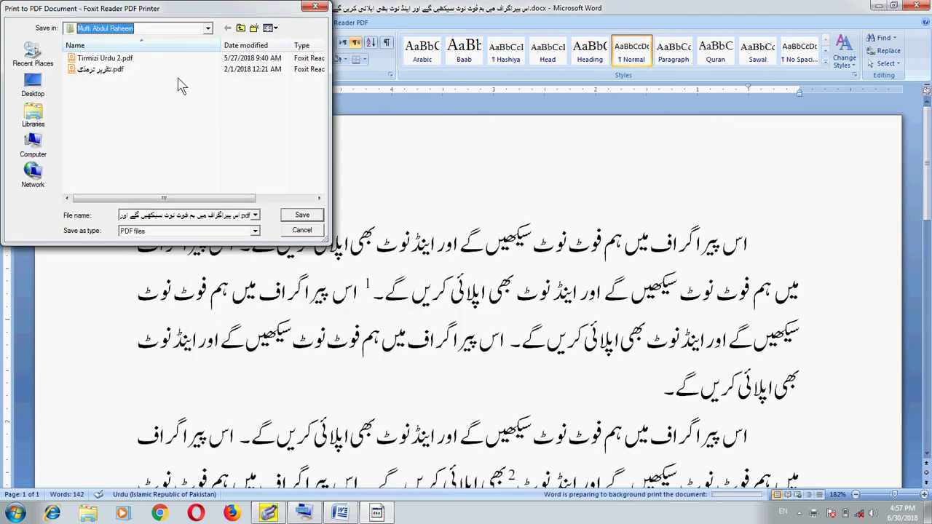
- Save the printed PDF of the Urdu document to the Desktop
click(32, 89)
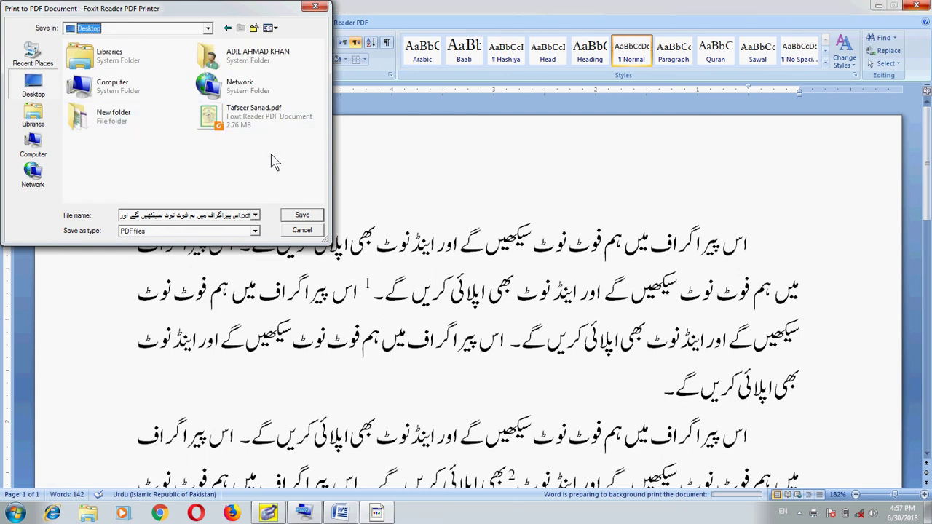
click(300, 218)
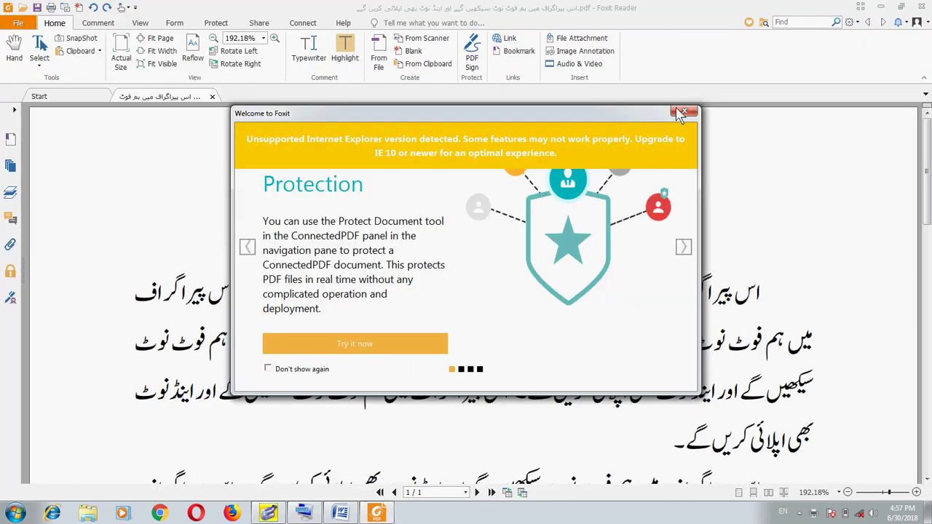
- Dismiss the Foxit welcome message and scroll through the PDF checking the Urdu paragraphs and footnotes
click(684, 111)
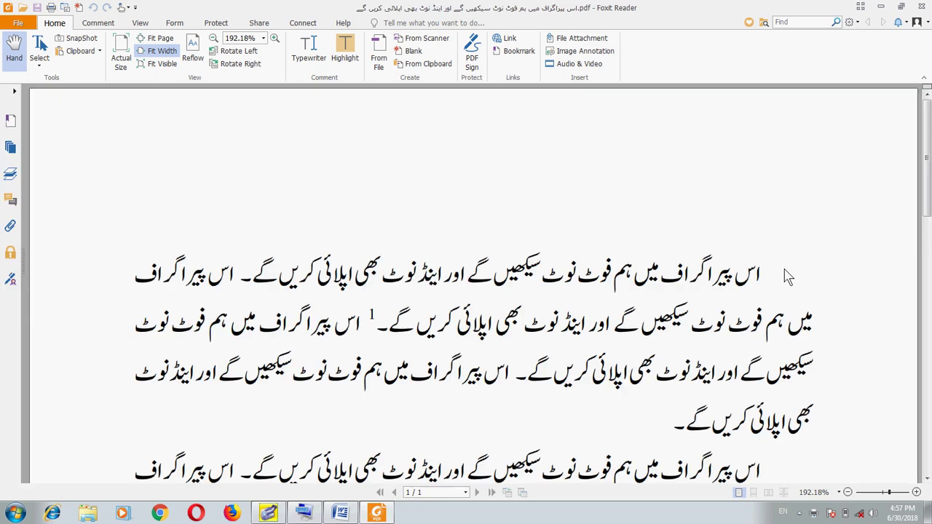
scroll(785, 275, down, 1)
scroll(786, 270, down, 1)
scroll(786, 247, down, 1)
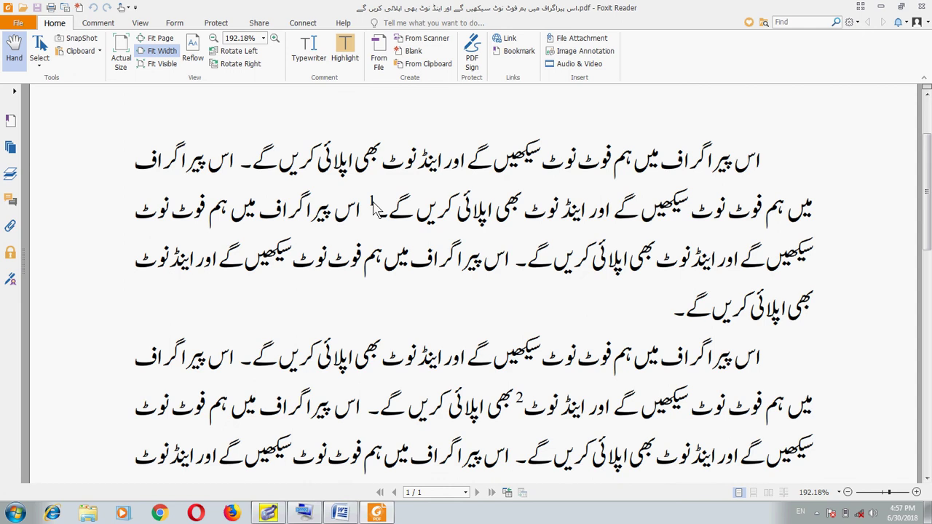
scroll(846, 246, down, 1)
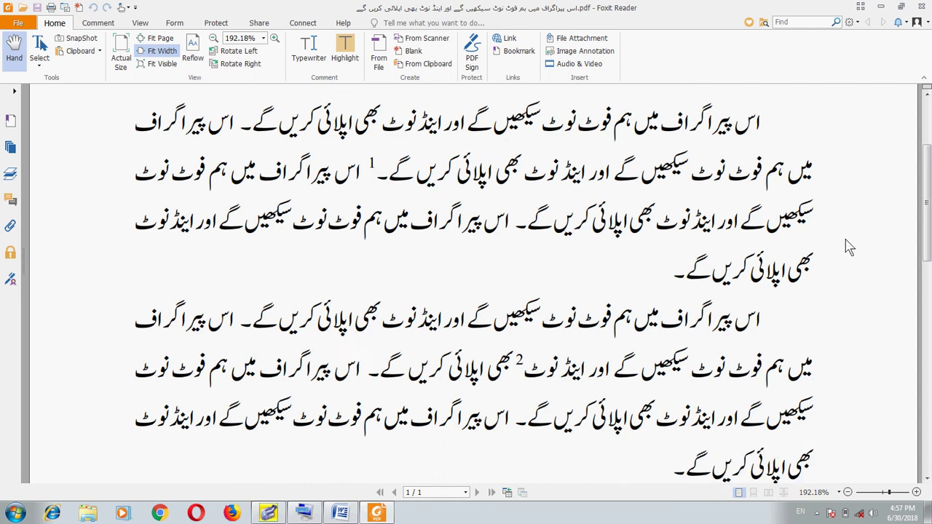
scroll(848, 246, down, 2)
scroll(848, 246, down, 2)
scroll(848, 246, down, 3)
scroll(849, 246, down, 1)
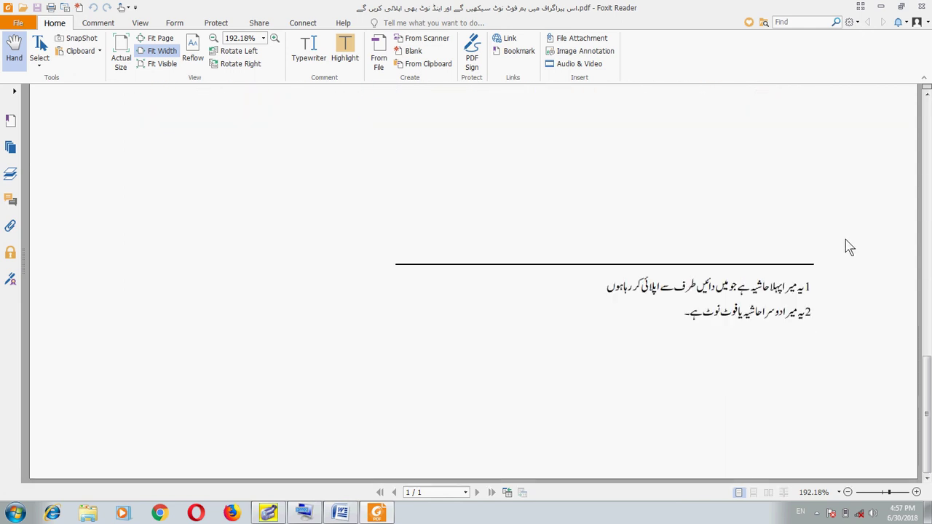
- Scroll back to the top of the PDF and close the document
scroll(848, 246, up, 1)
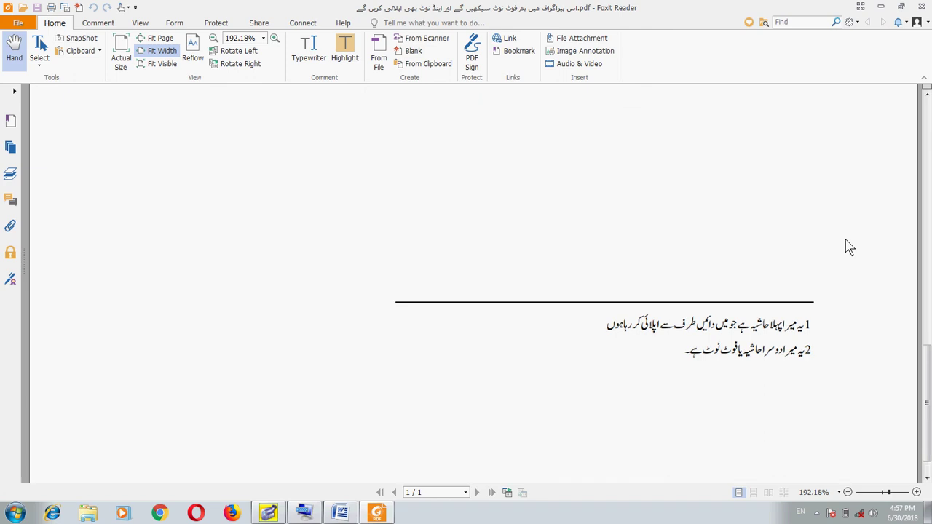
scroll(848, 246, up, 2)
scroll(848, 246, up, 5)
scroll(848, 246, up, 5)
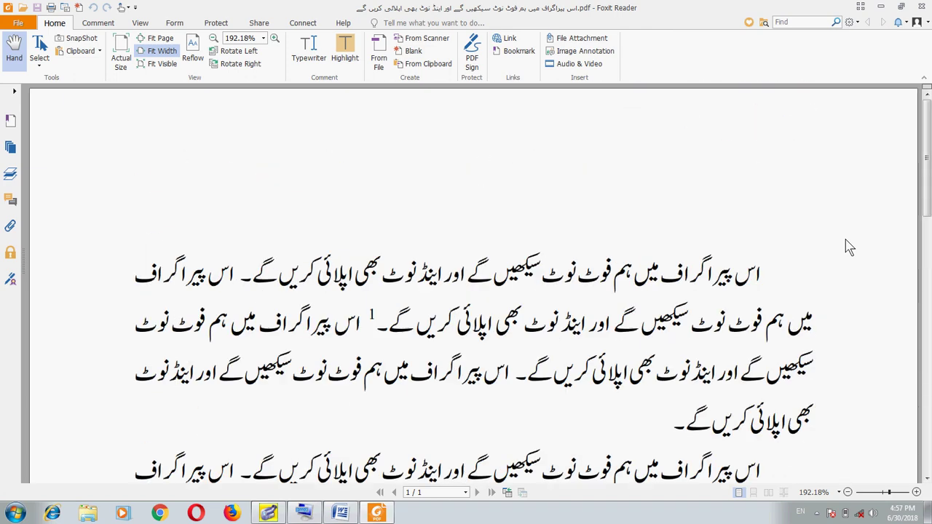
key(ctrl+w)
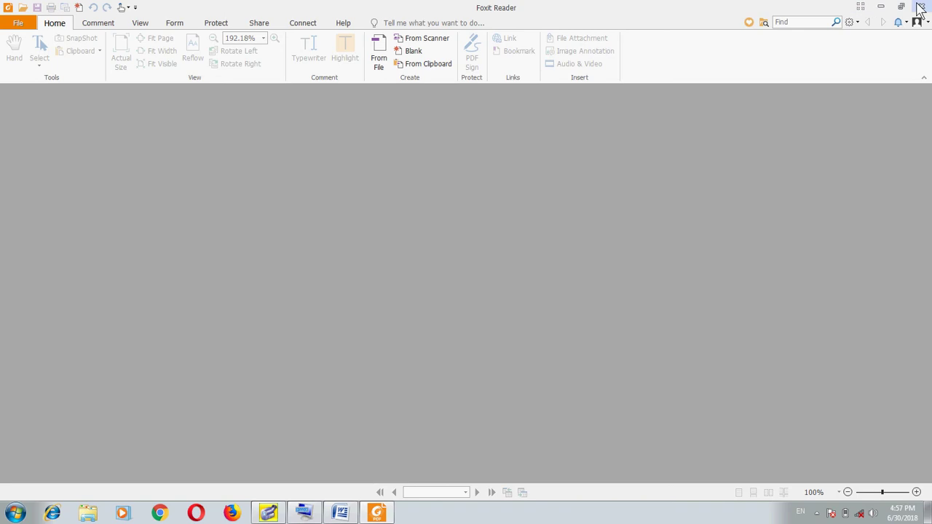
- Quit Foxit Reader, close the Urdu Word document, and bring up the Super Screen Recorder window
click(919, 7)
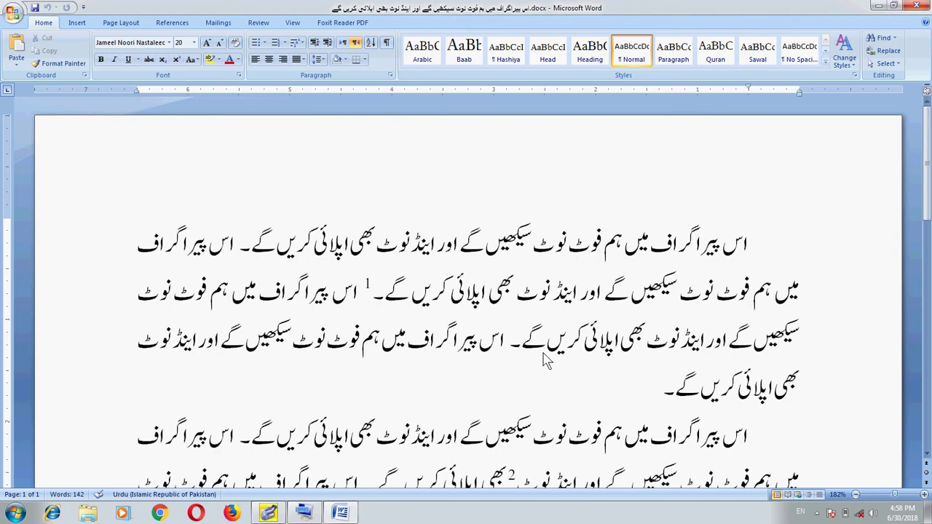
key(ctrl+w)
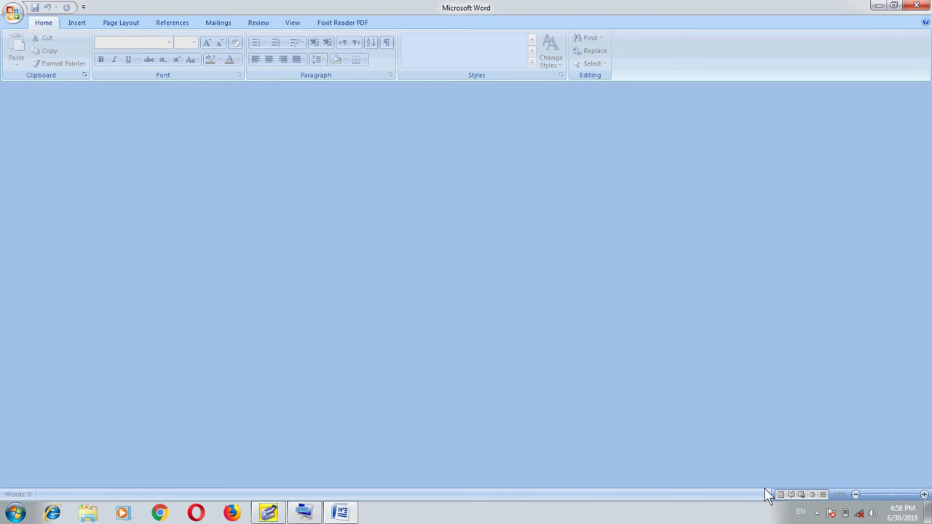
click(816, 513)
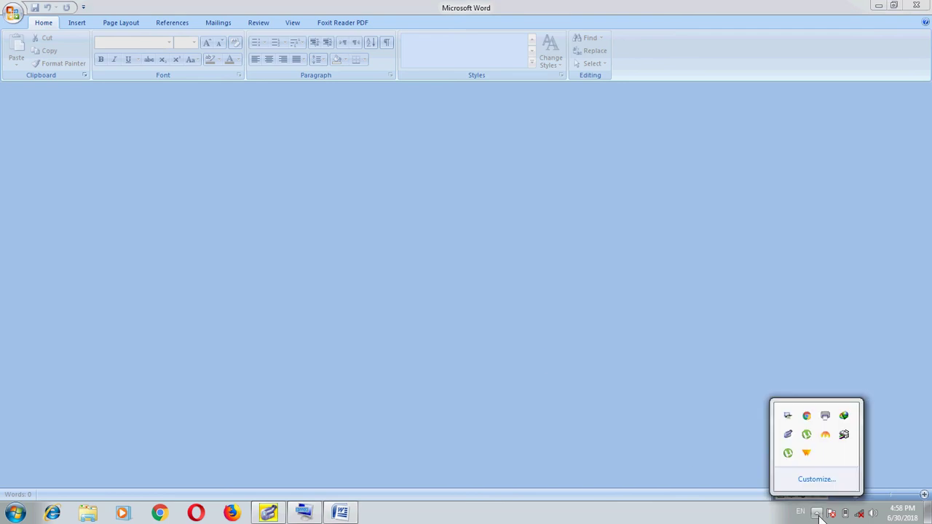
click(789, 436)
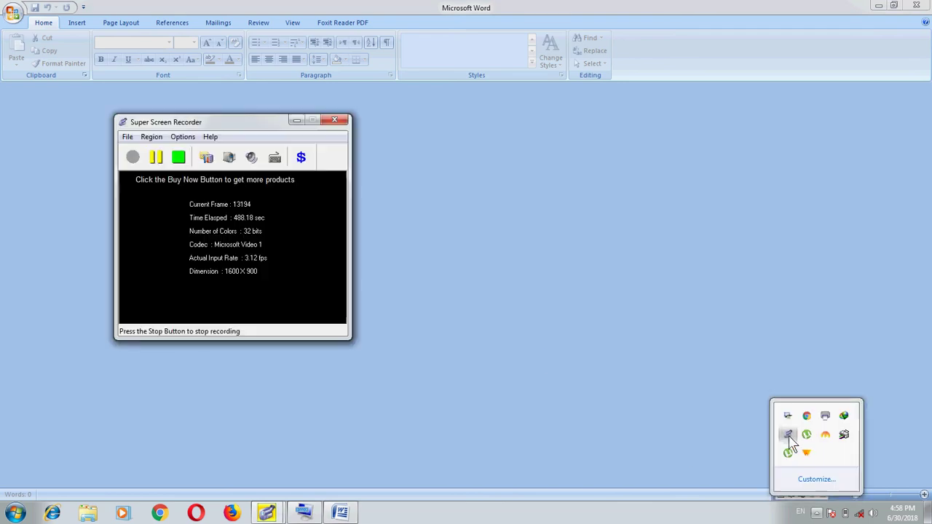
click(239, 245)
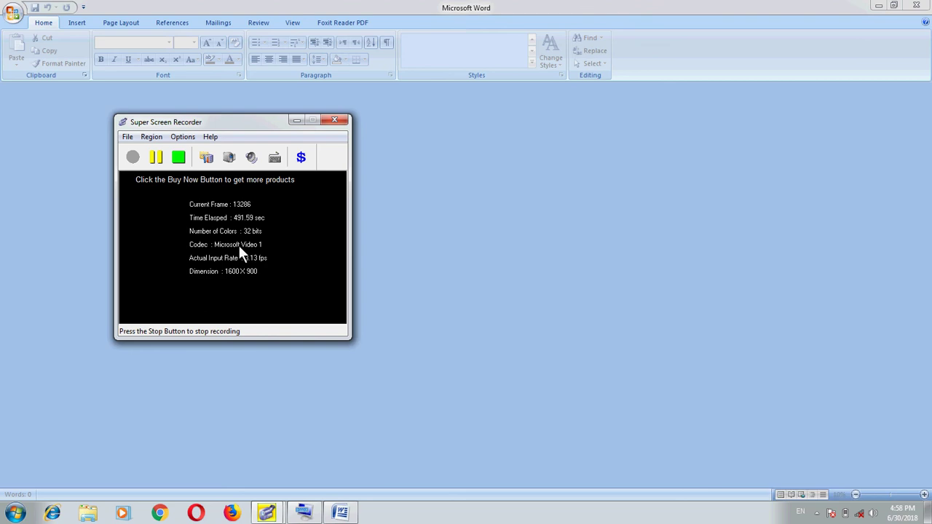